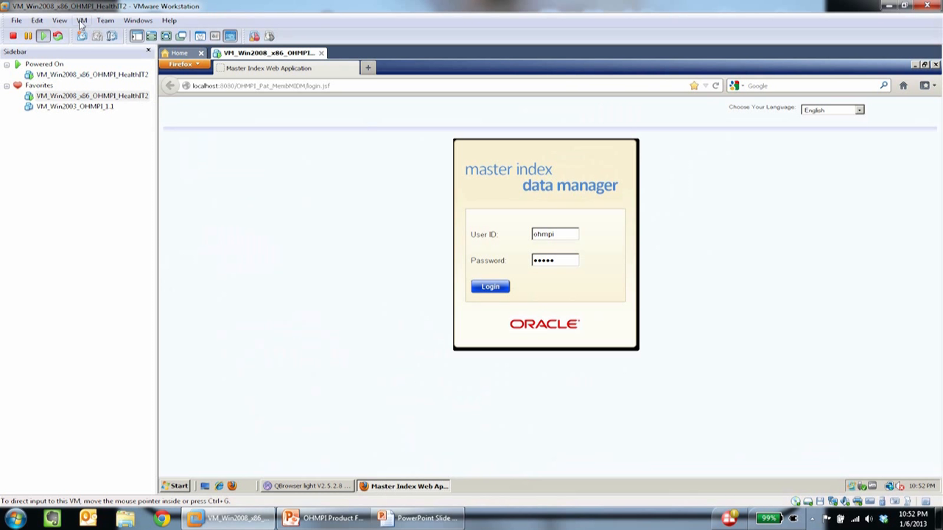
- Make the virtual machine full screen and keep English as the login language
click(84, 34)
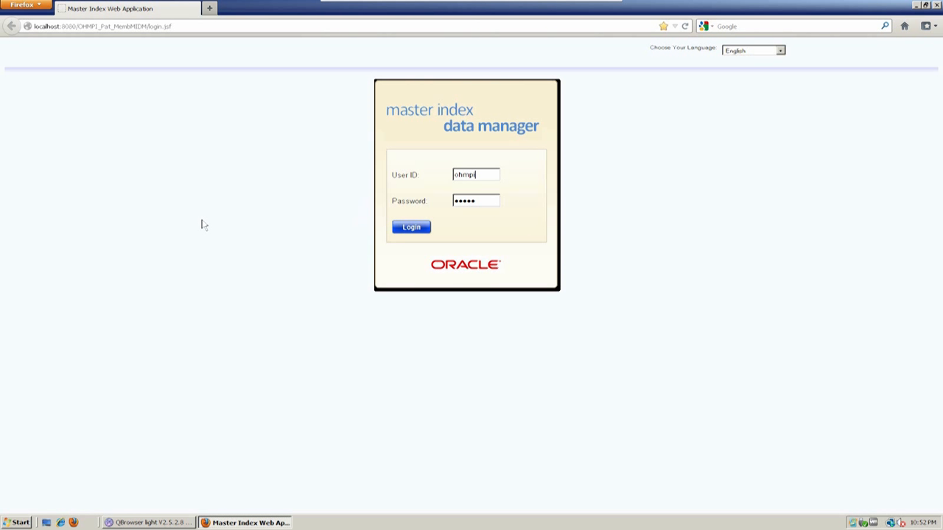
click(780, 51)
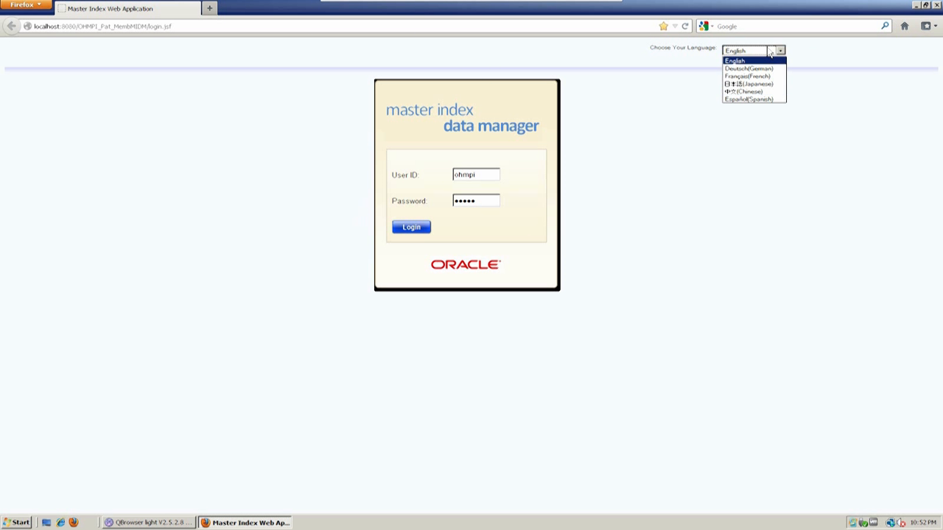
click(727, 222)
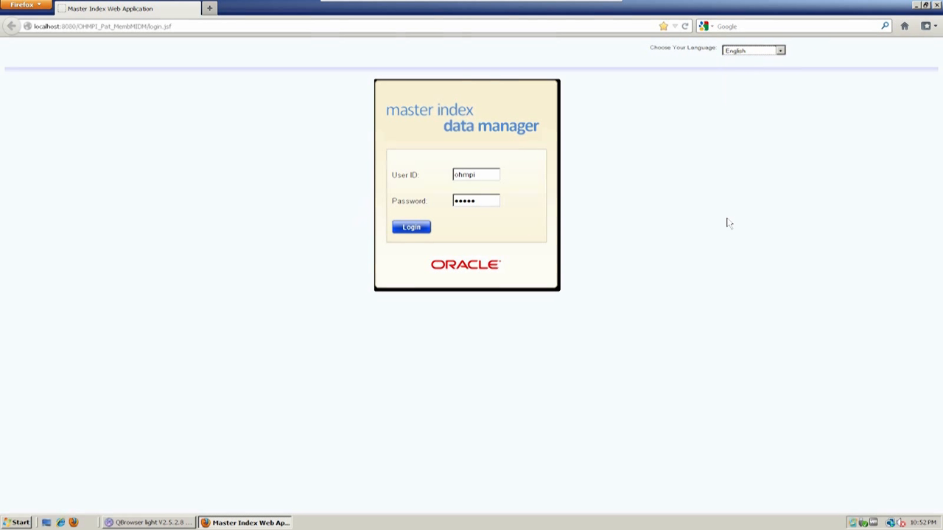
- Log in to the data manager, then return to the Dashboard overview
click(413, 231)
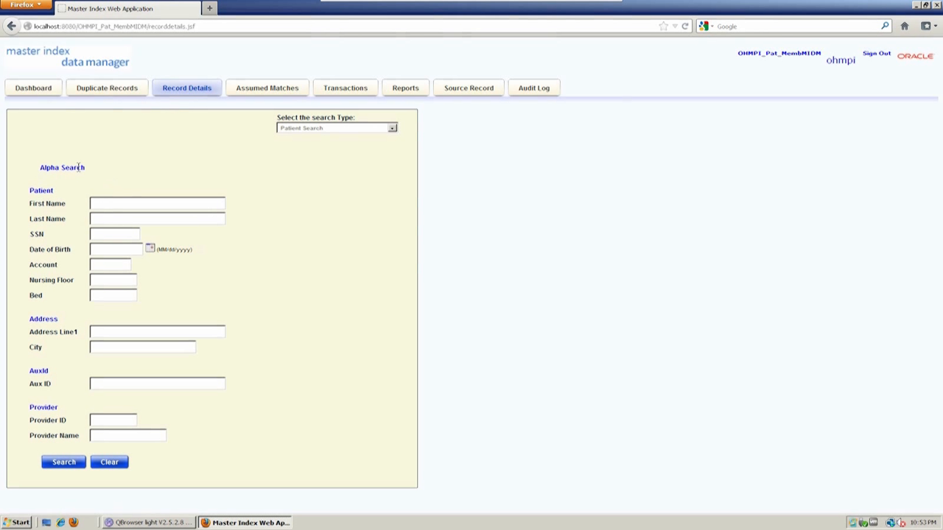
click(32, 92)
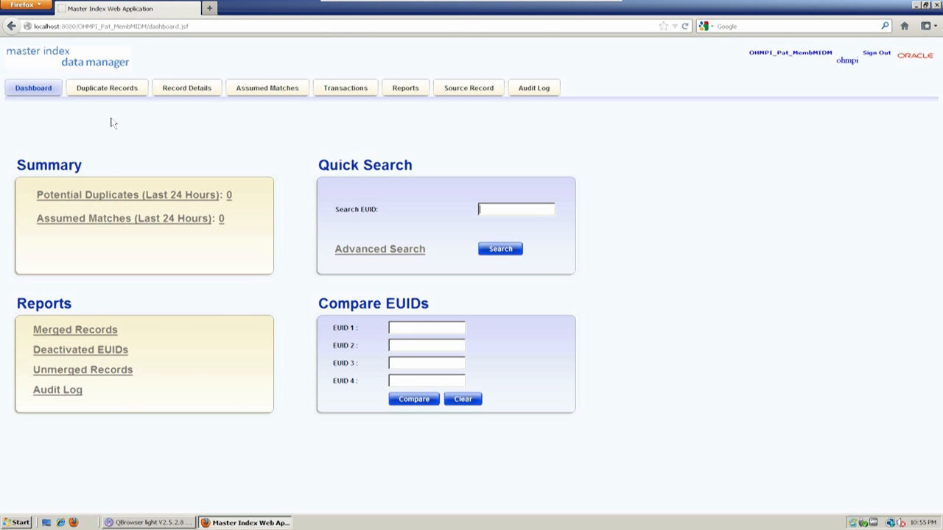
- Open the Record Details tab to show the empty Patient Search form
click(171, 89)
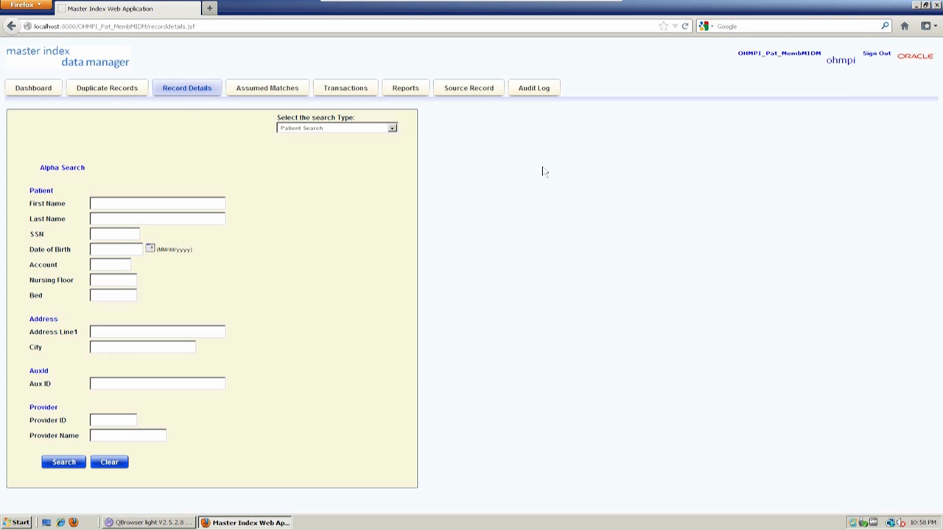
- Keep Patient Search as the search type, then reopen the list of search types
click(363, 130)
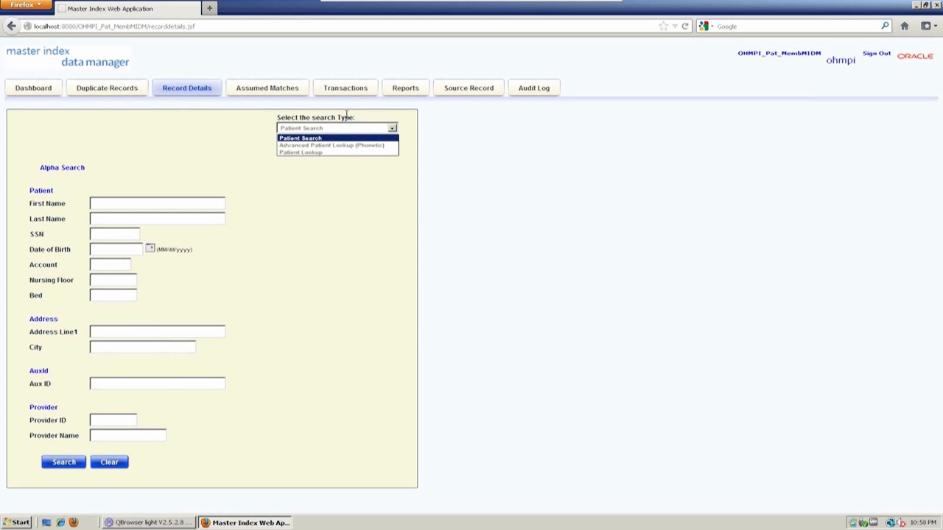
click(254, 129)
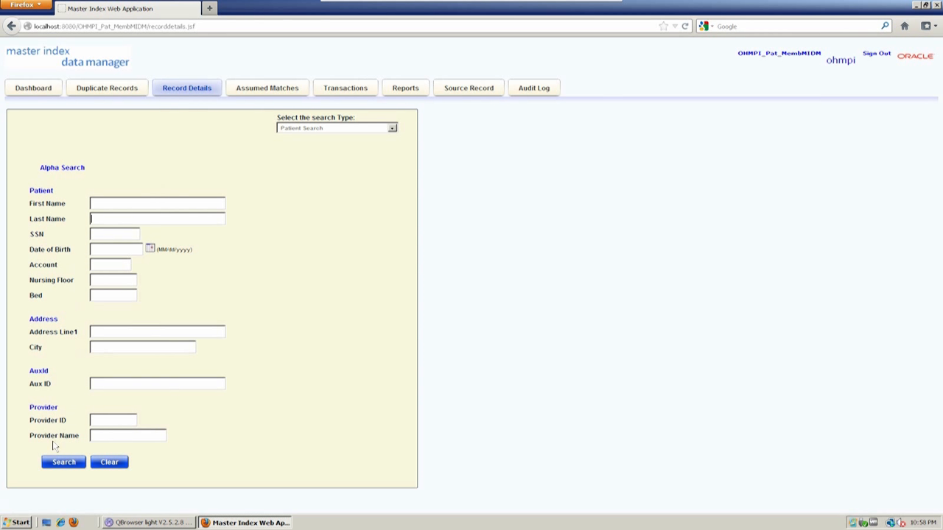
click(31, 218)
click(361, 130)
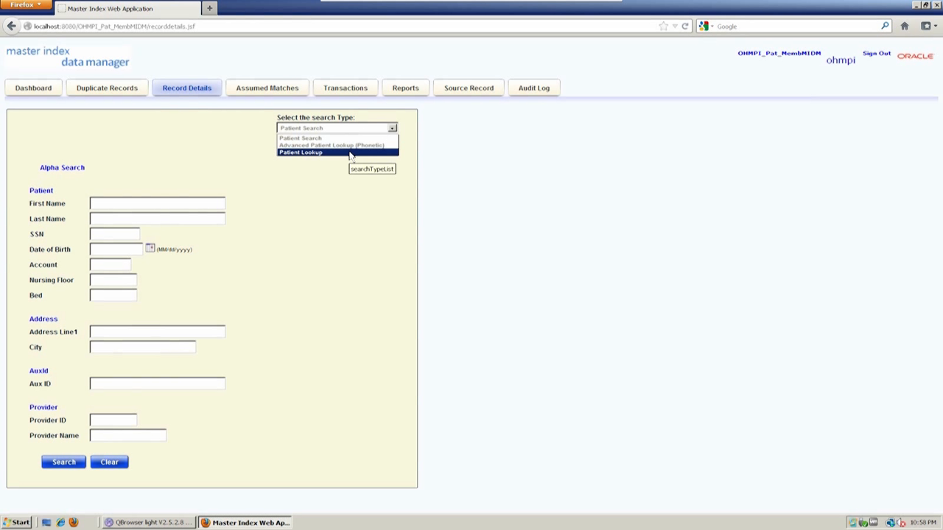
- Switch the search type to Patient Lookup
click(350, 153)
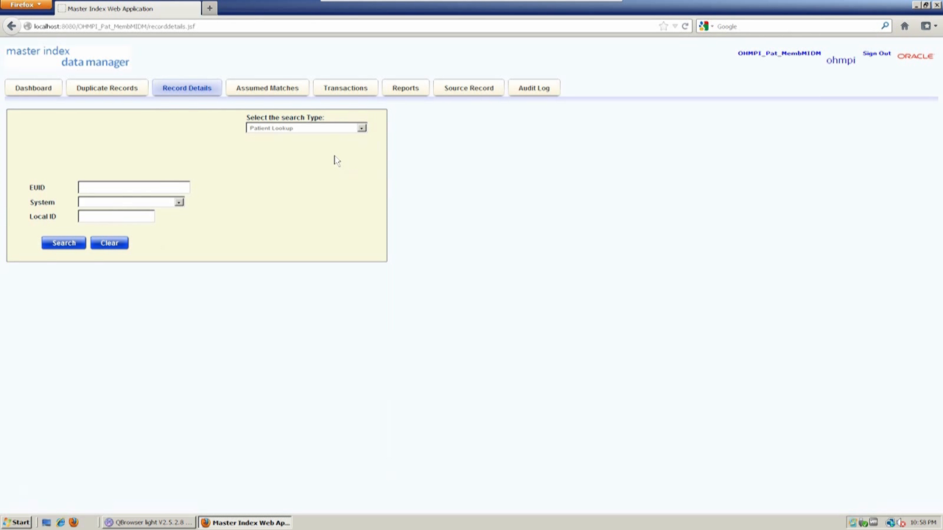
click(263, 129)
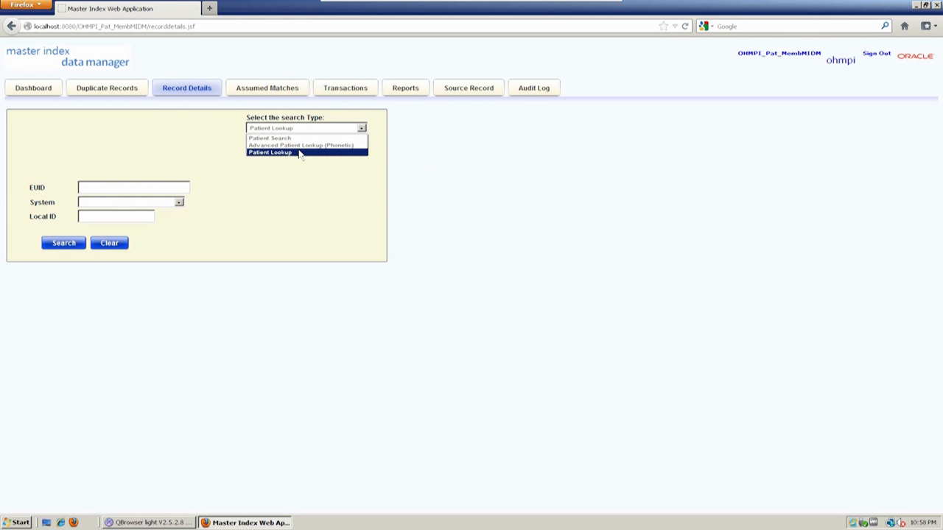
click(295, 185)
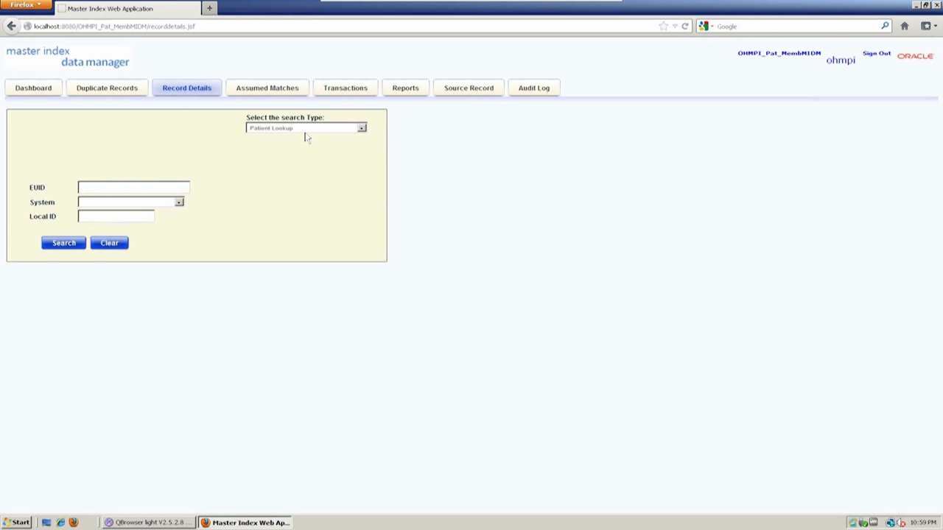
- Choose CERNER Registration as the source system
double_click(34, 187)
click(60, 193)
click(136, 204)
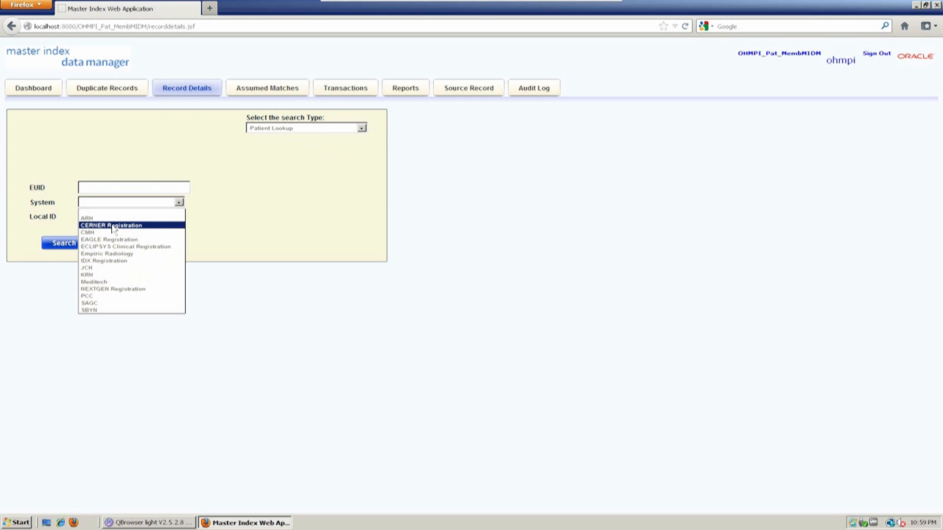
click(112, 225)
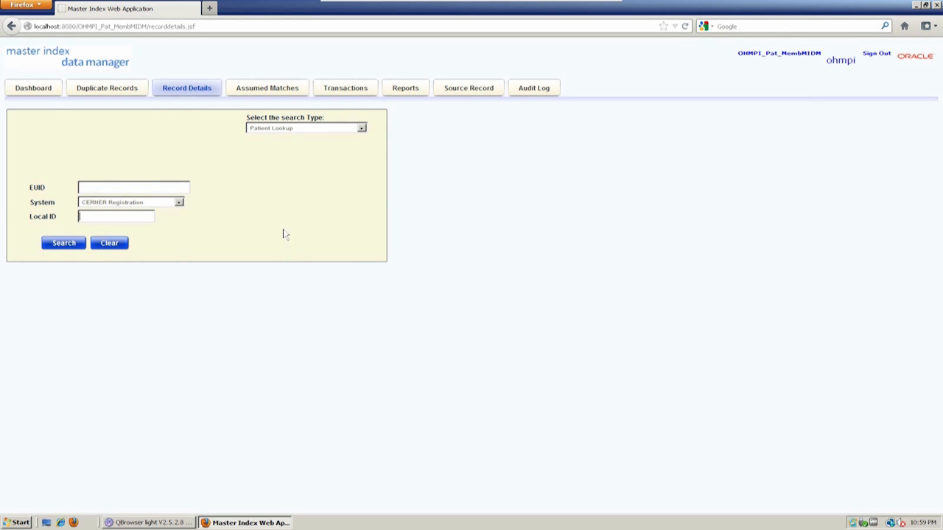
click(272, 129)
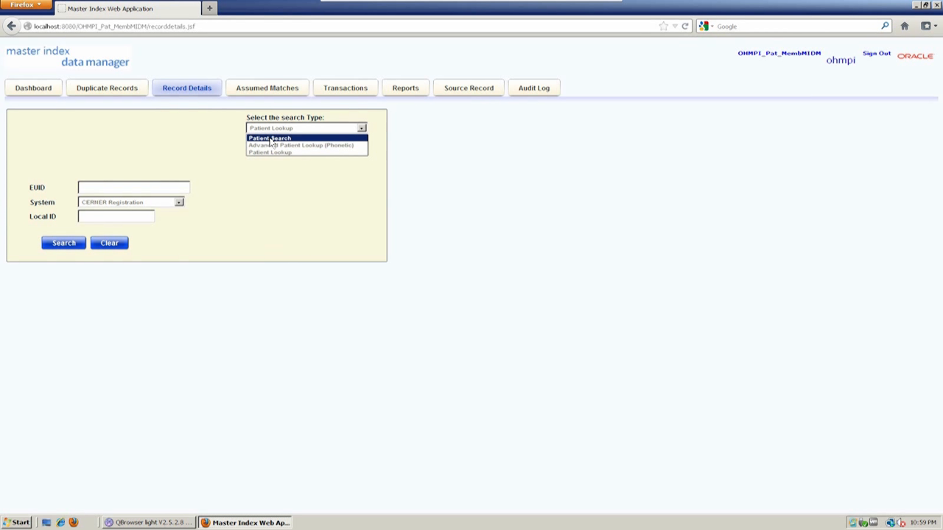
click(272, 138)
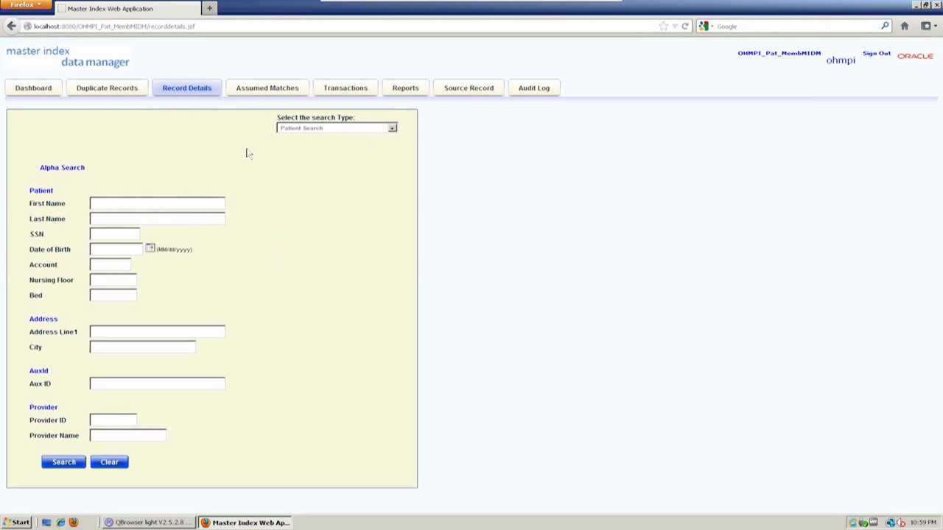
click(149, 219)
text(morsiarty)
key(BackSpace)
key(BackSpace)
key(BackSpace)
key(BackSpace)
key(BackSpace)
key(BackSpace)
key(BackSpace)
key(BackSpace)
key(BackSpace)
text(morishita)
click(116, 331)
text(139)
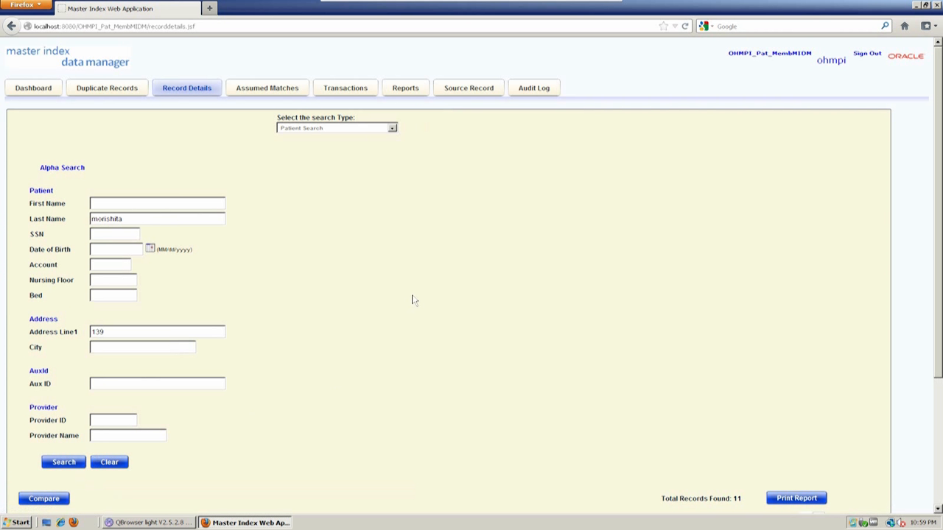
scroll(391, 299, down, 3)
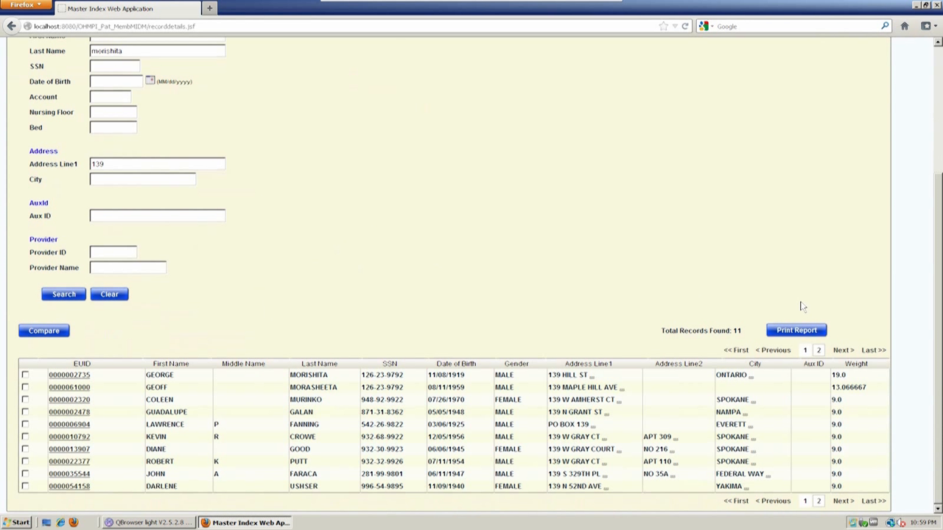
drag(743, 332, 529, 338)
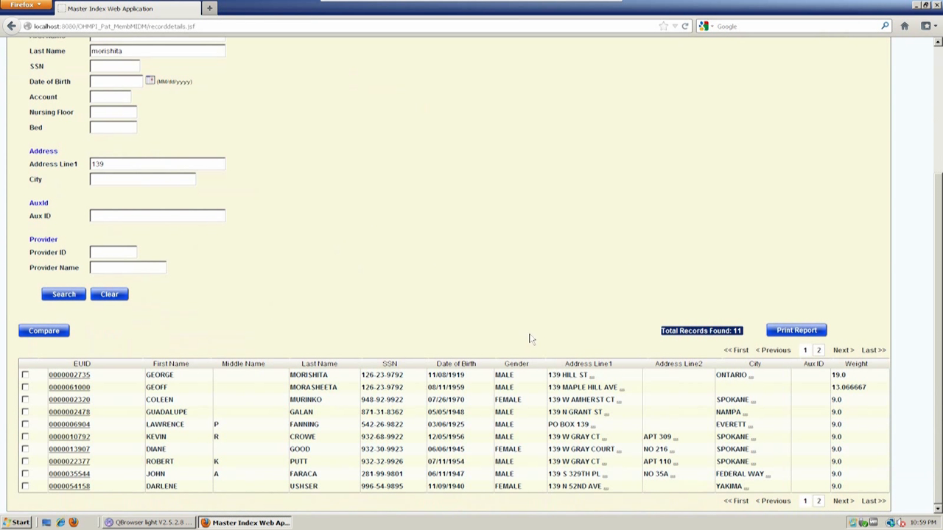
click(710, 330)
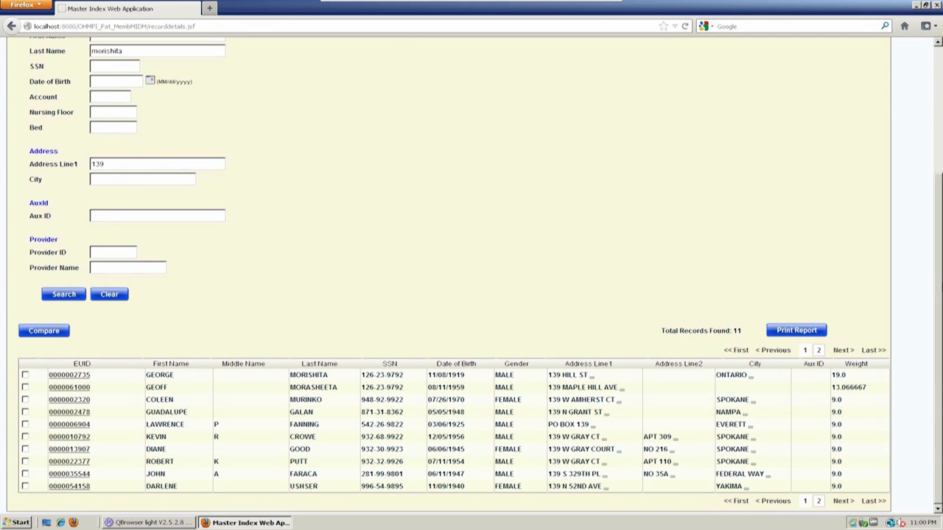
scroll(940, 290, up, 1)
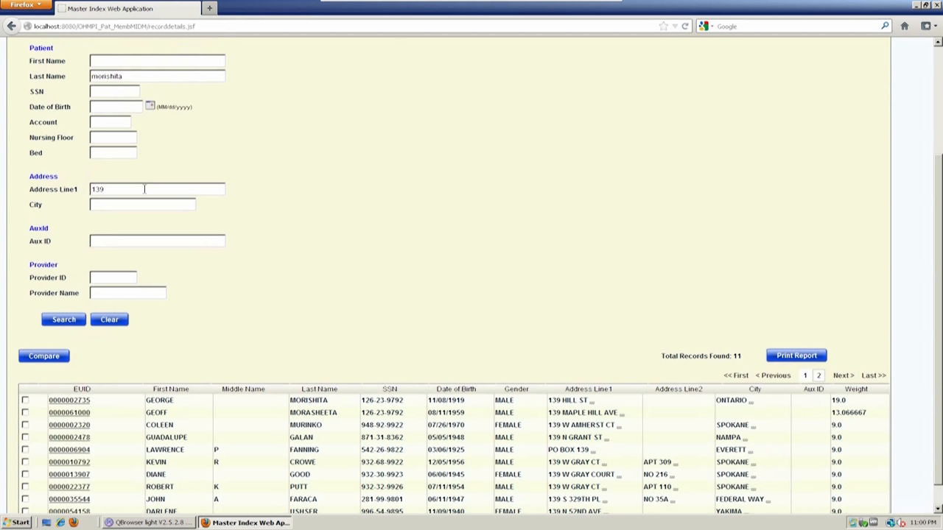
scroll(940, 318, down, 1)
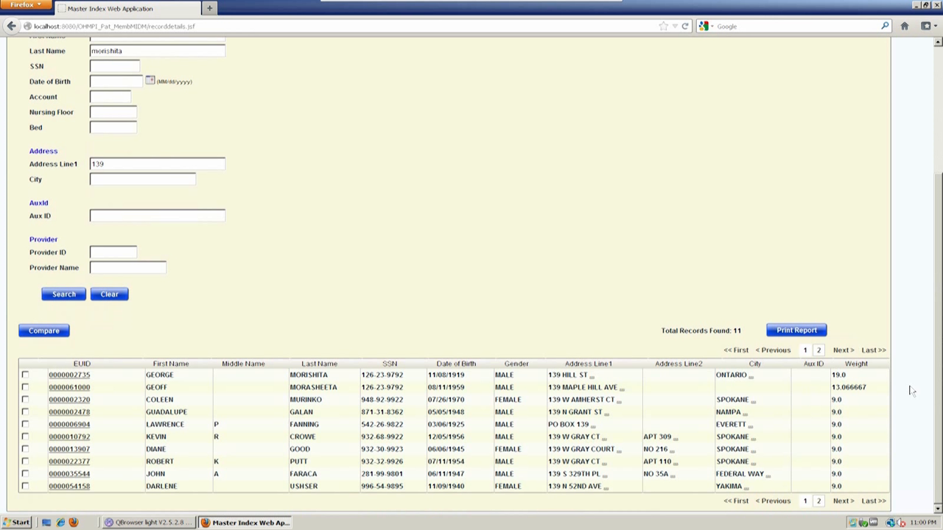
drag(866, 389, 842, 383)
click(841, 381)
double_click(307, 388)
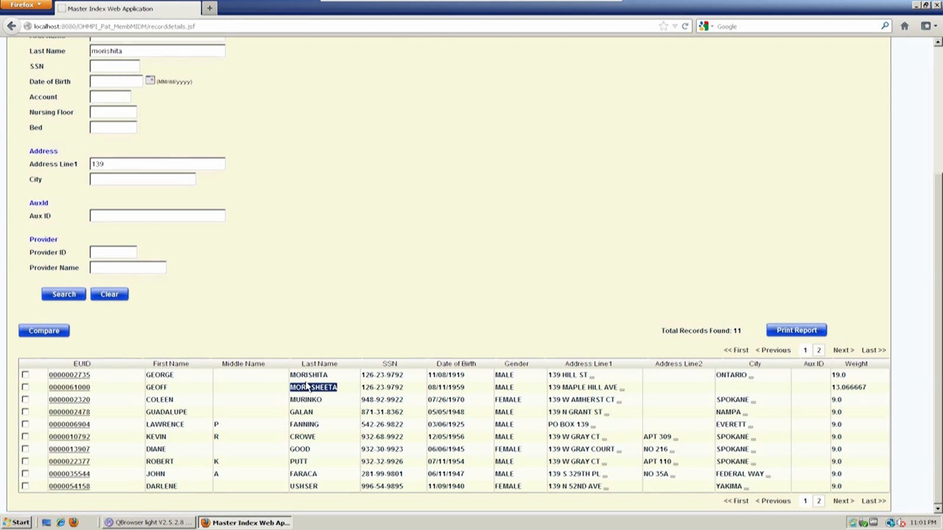
click(835, 394)
double_click(840, 387)
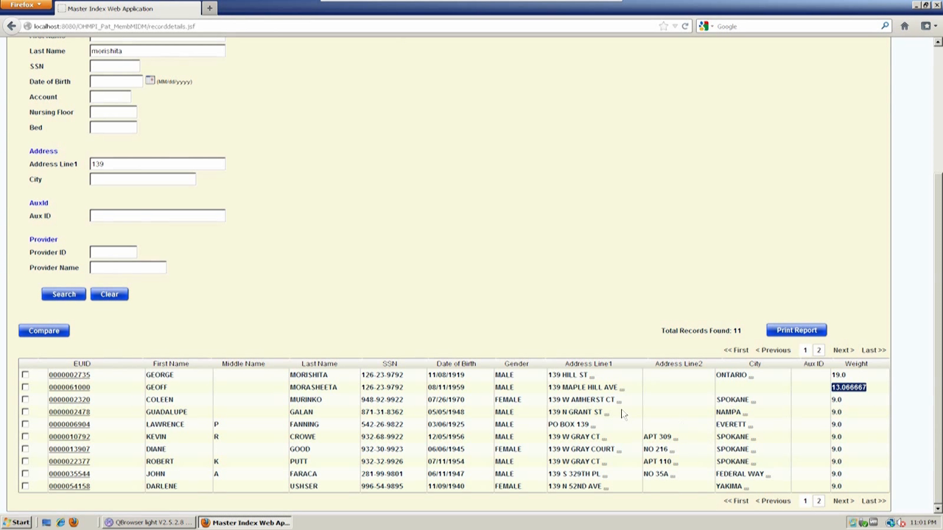
click(554, 405)
double_click(554, 403)
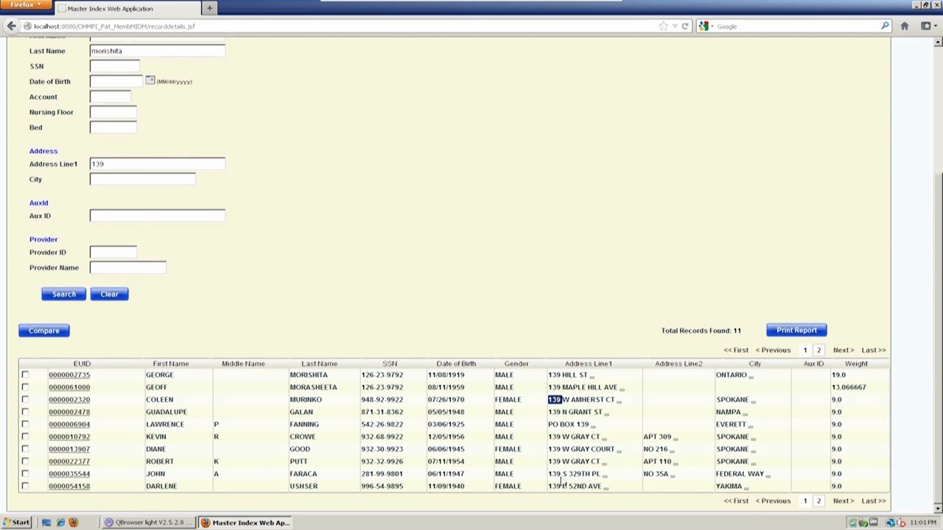
triple_click(563, 425)
click(563, 428)
- Copy the top record's SSN into the SSN field and rerun the search, returning 13 matches
double_click(368, 377)
drag(367, 378, 395, 379)
key(ctrl+c)
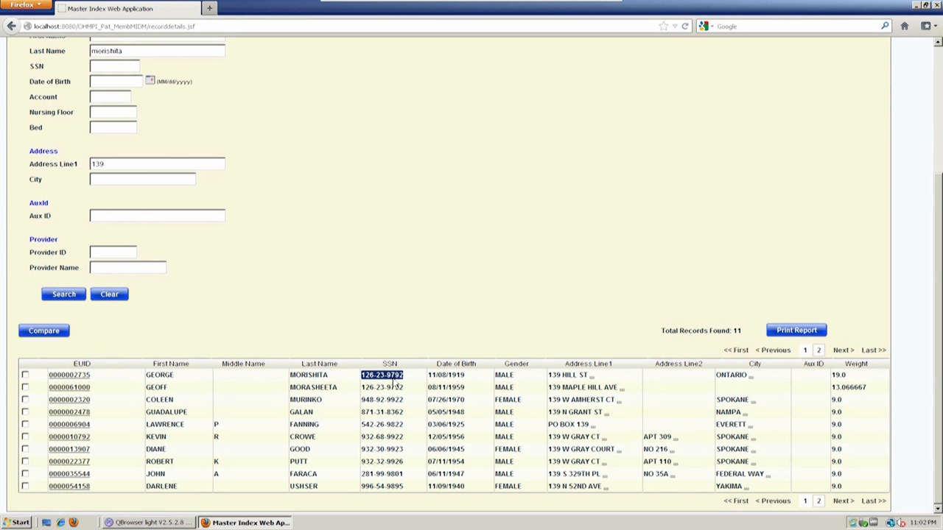
click(129, 66)
key(ctrl+v)
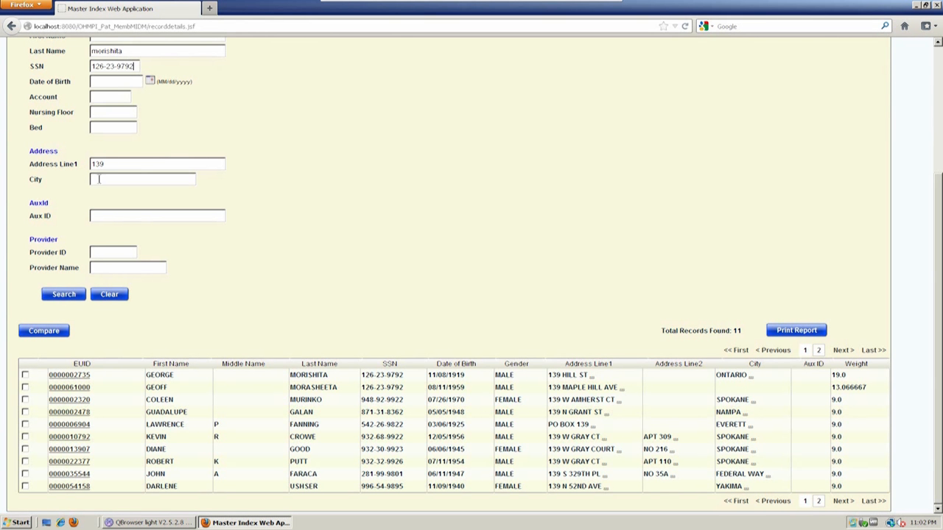
click(57, 295)
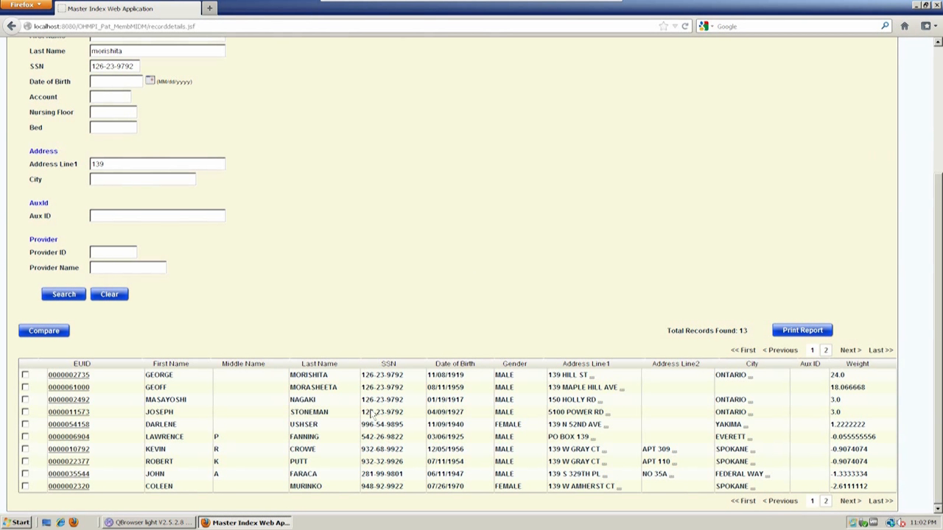
double_click(834, 375)
double_click(833, 399)
triple_click(833, 401)
triple_click(554, 424)
click(566, 438)
triple_click(568, 438)
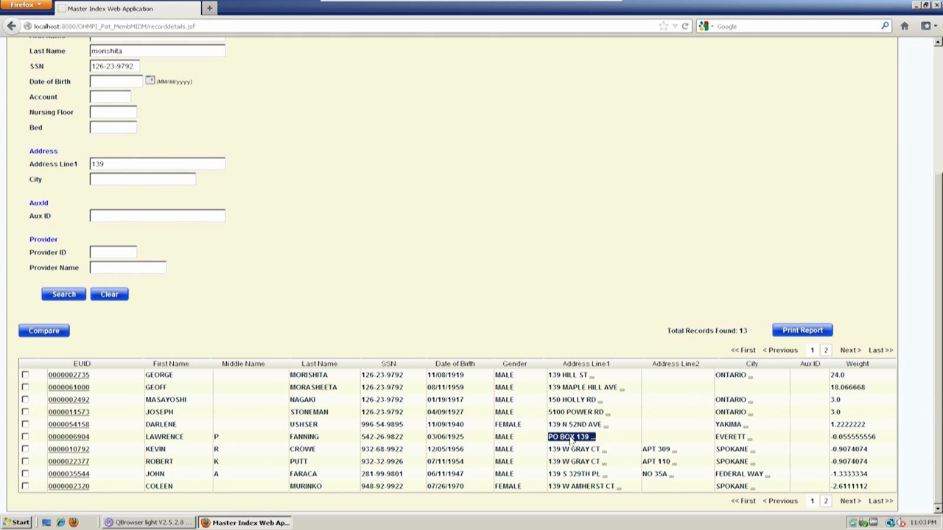
click(834, 445)
drag(833, 440, 831, 440)
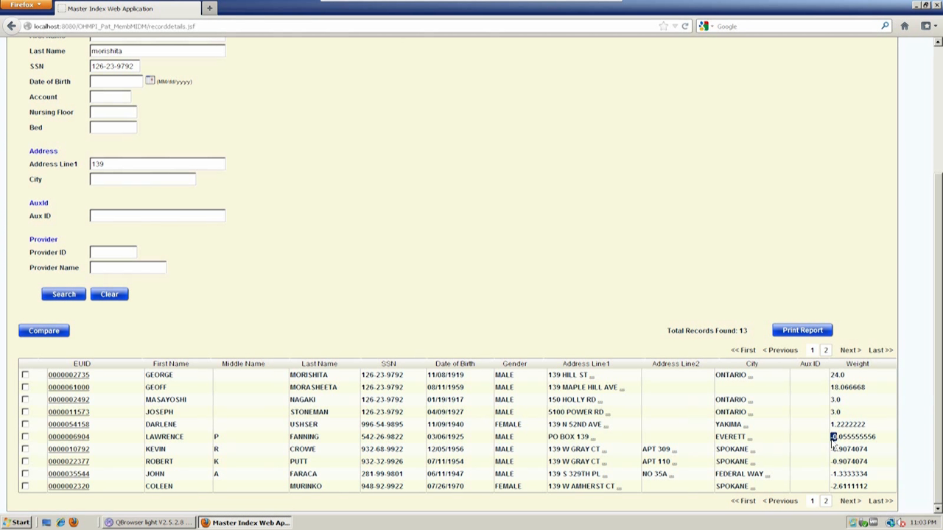
double_click(846, 402)
triple_click(847, 413)
triple_click(384, 413)
triple_click(373, 401)
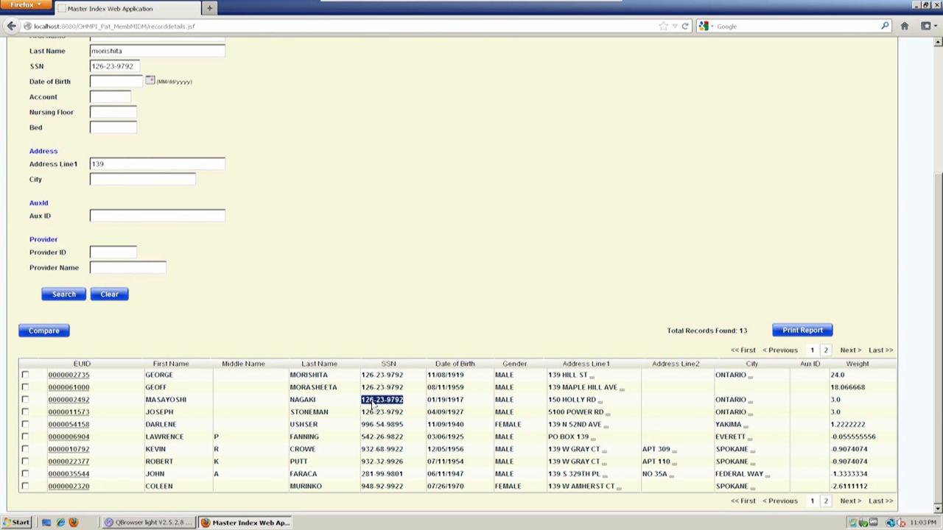
click(410, 419)
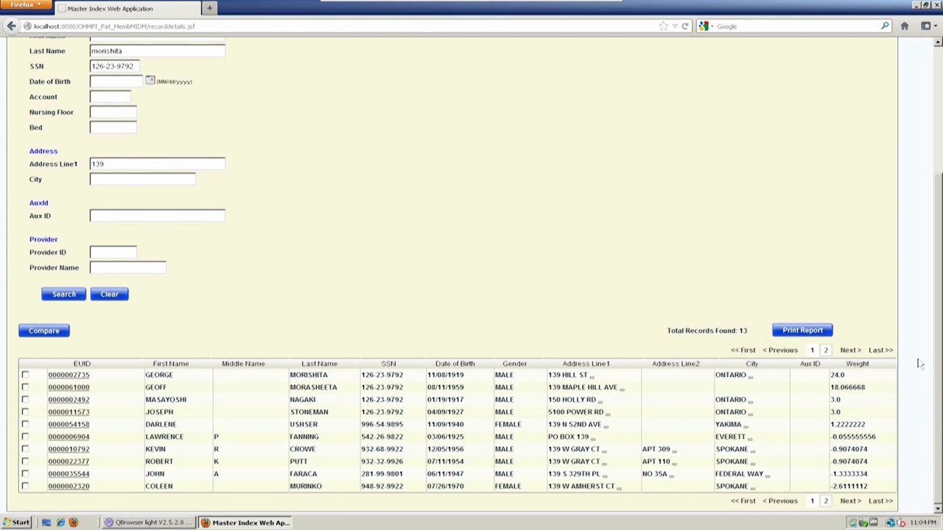
click(173, 163)
text(hill ave)
click(68, 299)
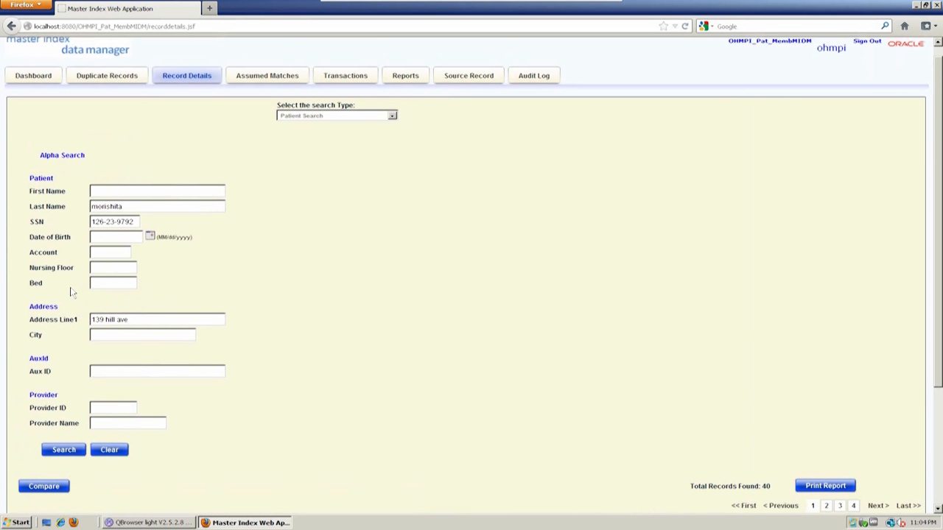
scroll(477, 335, down, 3)
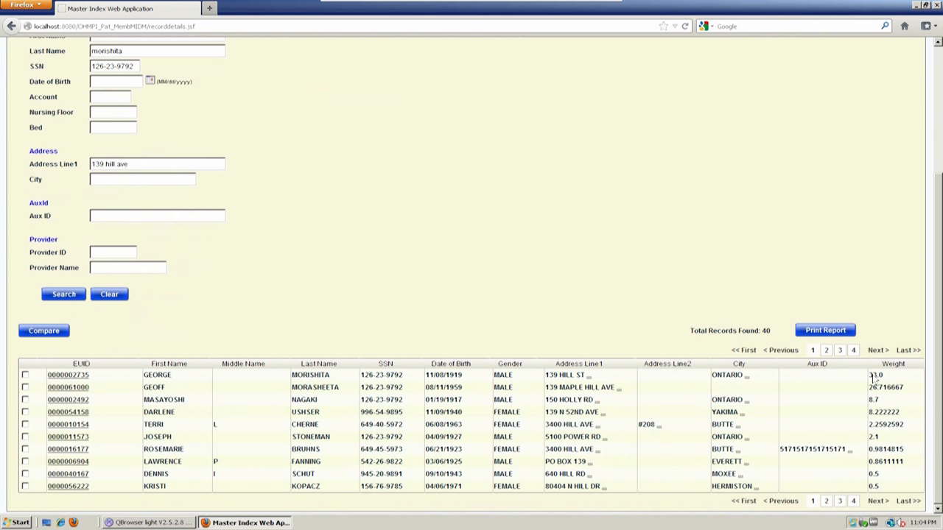
double_click(122, 163)
text(street)
click(65, 297)
scroll(650, 362, down, 4)
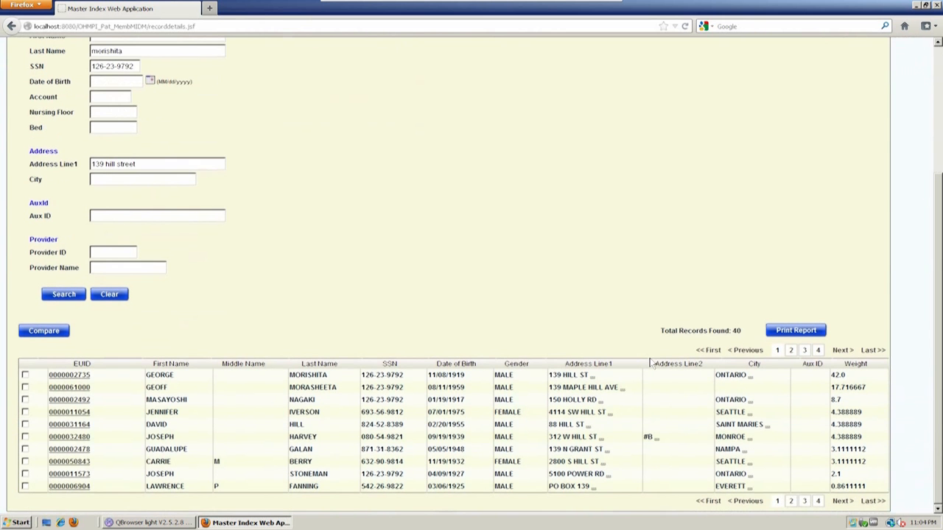
double_click(838, 375)
- Open the top match's EUID record, browse the next matches, then return to it
click(74, 376)
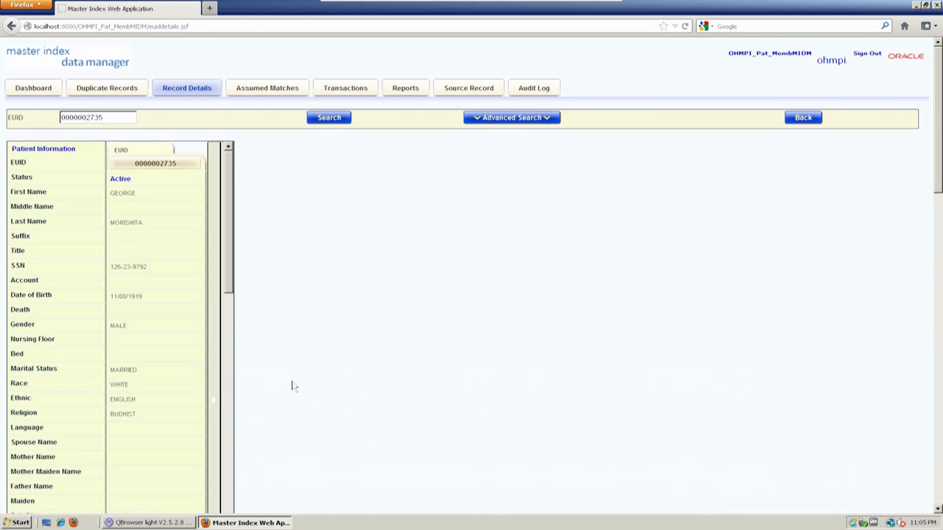
scroll(292, 386, down, 2)
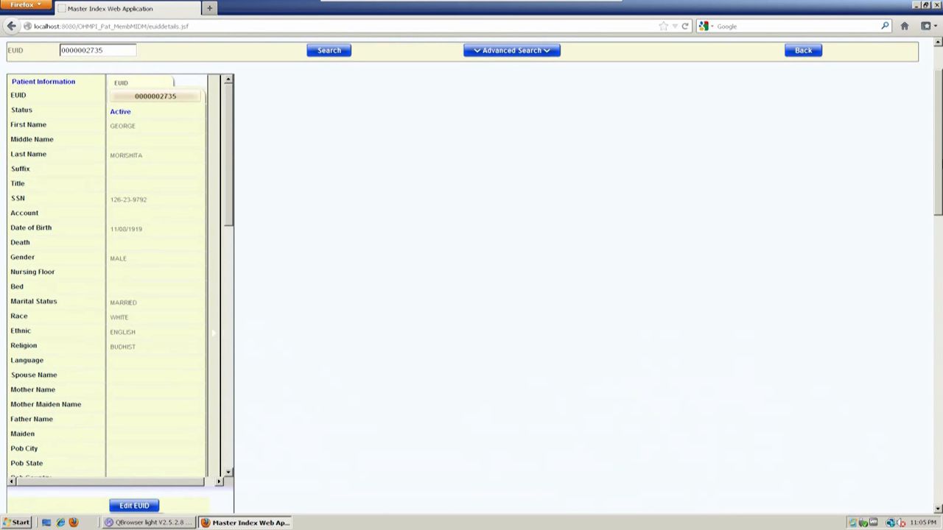
scroll(541, 169, up, 2)
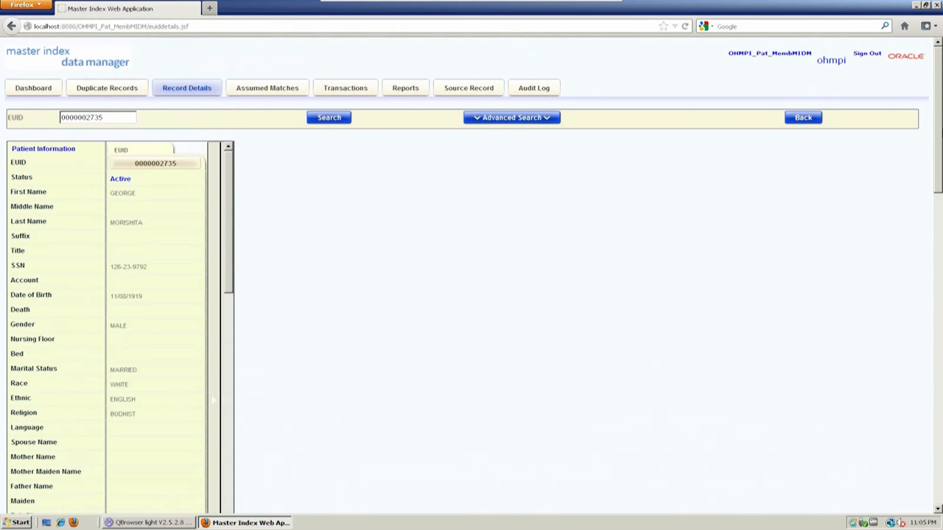
scroll(472, 295, down, 2)
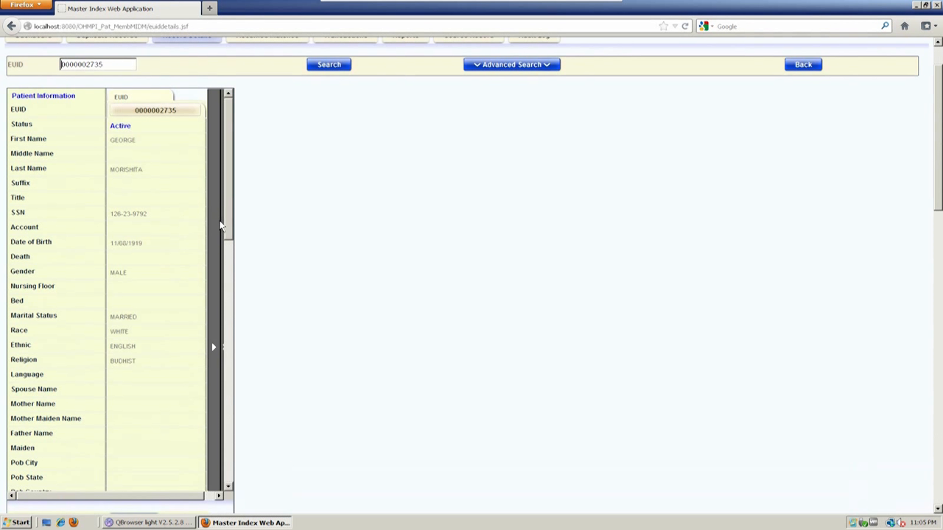
click(213, 228)
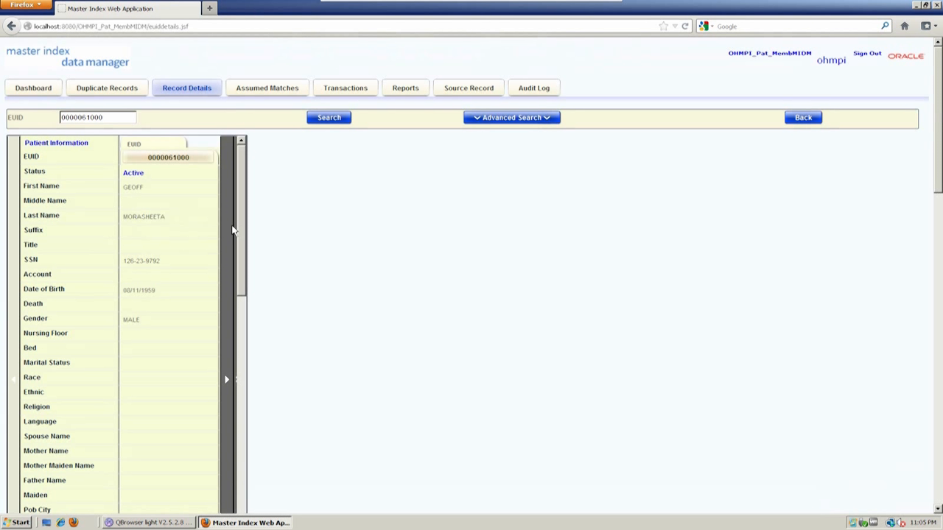
click(227, 233)
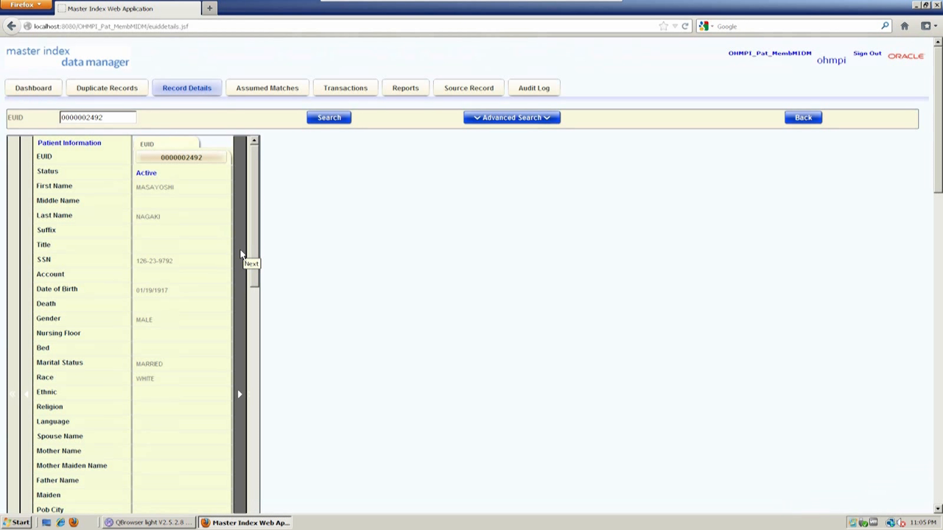
click(27, 258)
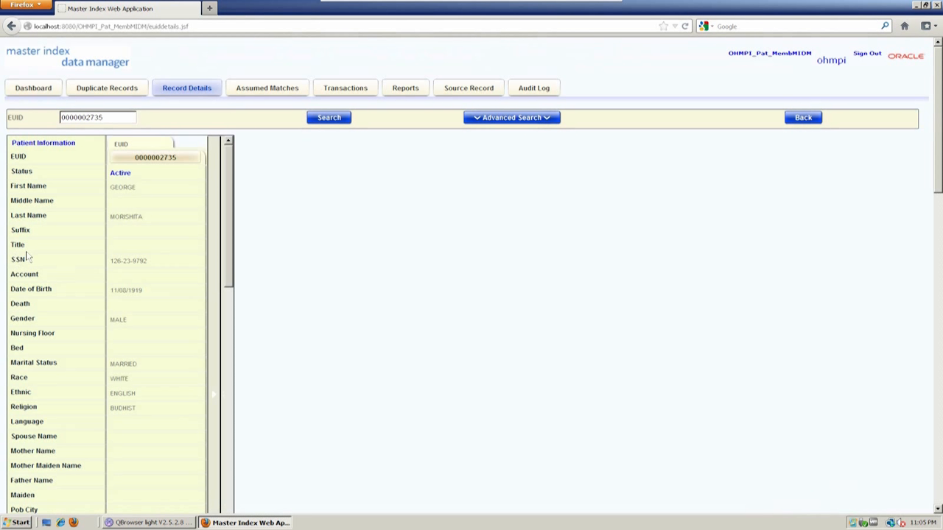
scroll(305, 315, down, 3)
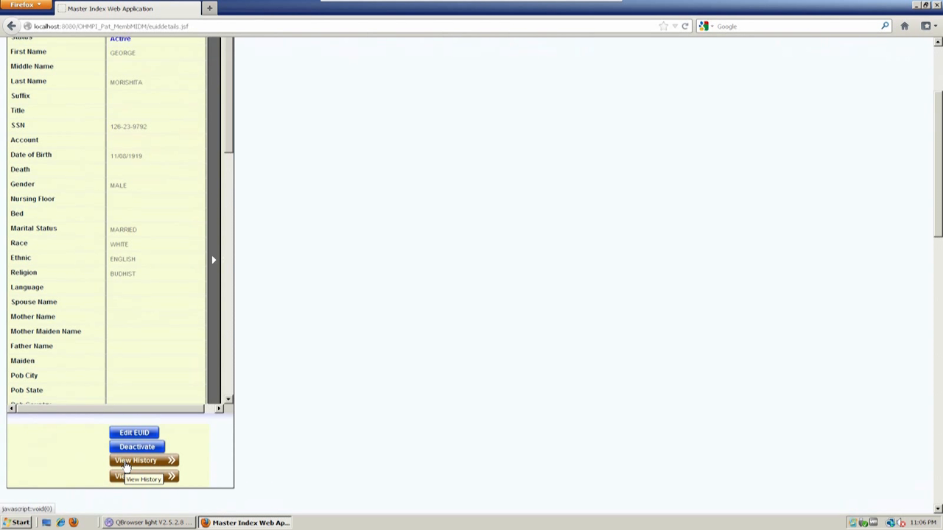
- Display the PCC and CERNER source records and compare their source record numbers
click(137, 480)
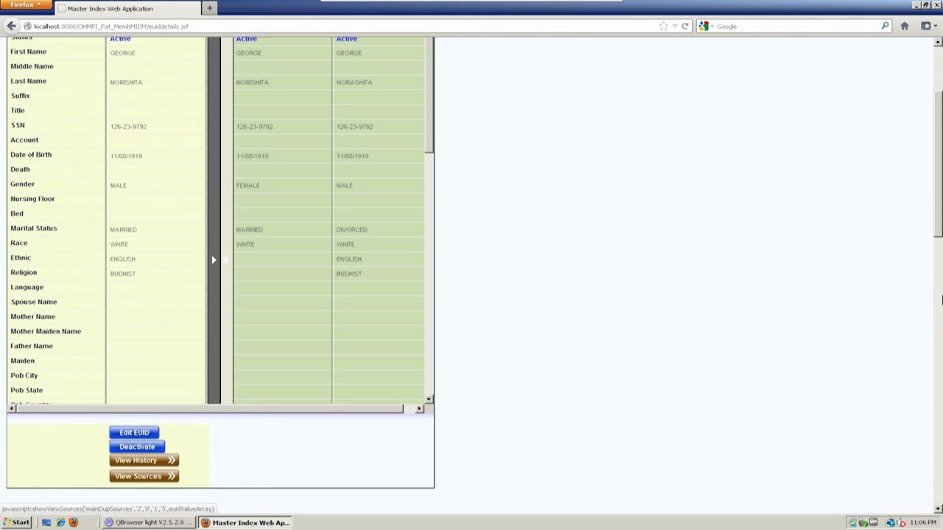
scroll(938, 243, up, 3)
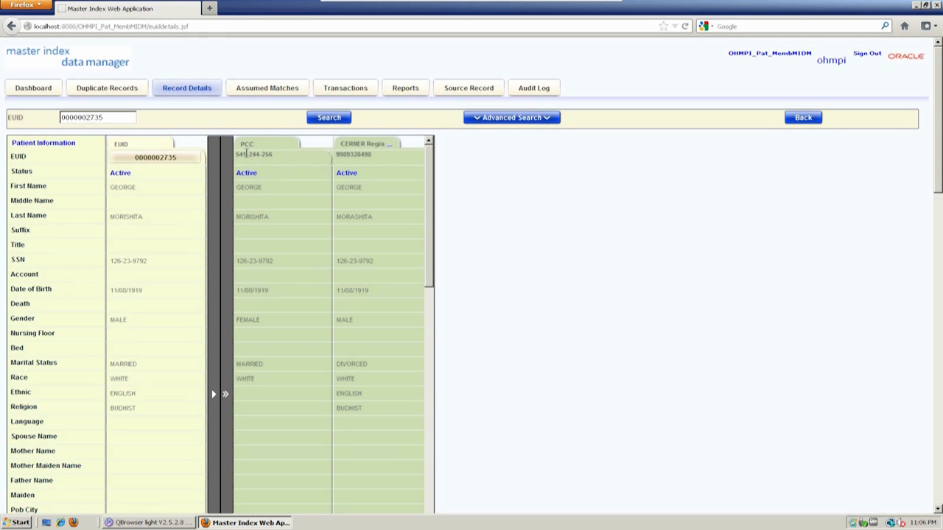
drag(237, 154, 325, 162)
triple_click(268, 154)
triple_click(361, 154)
click(364, 156)
- Highlight differing source values: gender FEMALE vs MALE, marital status MARRIED, religion BUDHIST, ethnicity ENGLISH
drag(436, 194, 439, 236)
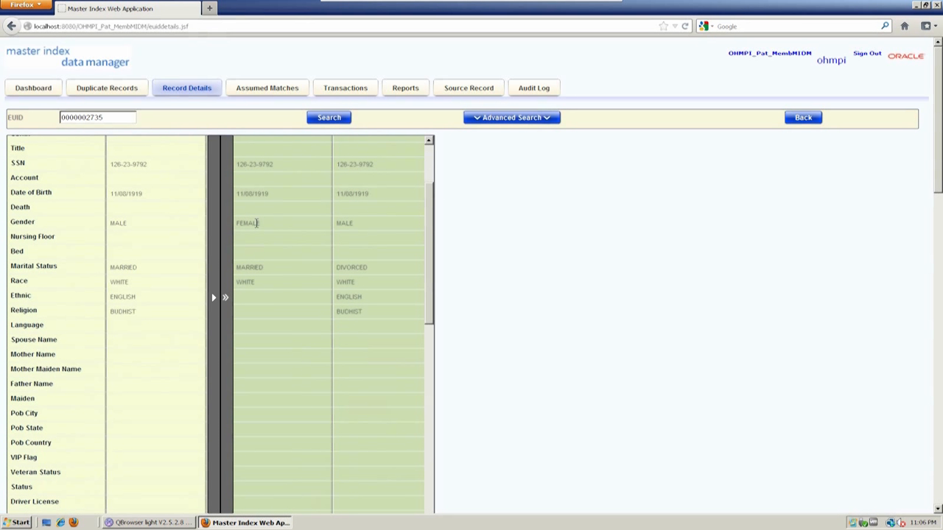
double_click(256, 223)
double_click(344, 223)
double_click(250, 268)
double_click(355, 311)
double_click(343, 298)
drag(429, 294, 436, 465)
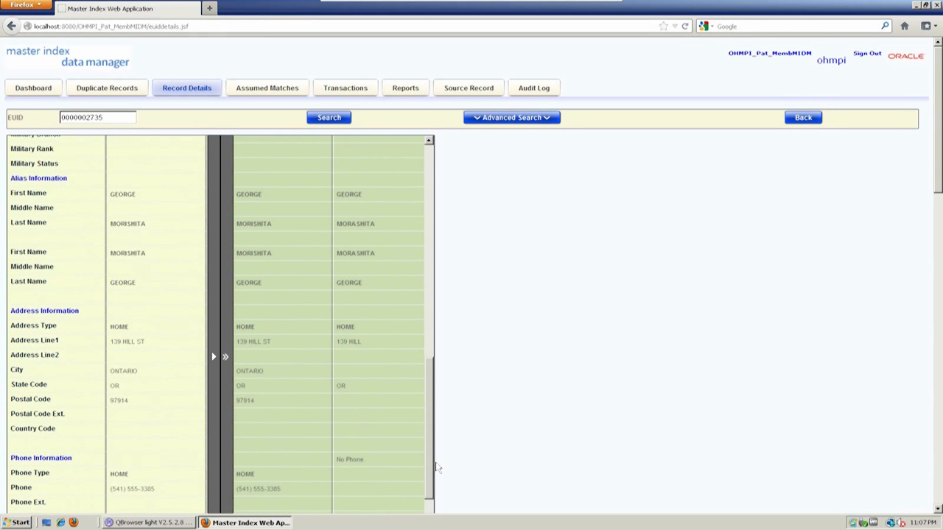
scroll(470, 341, down, 3)
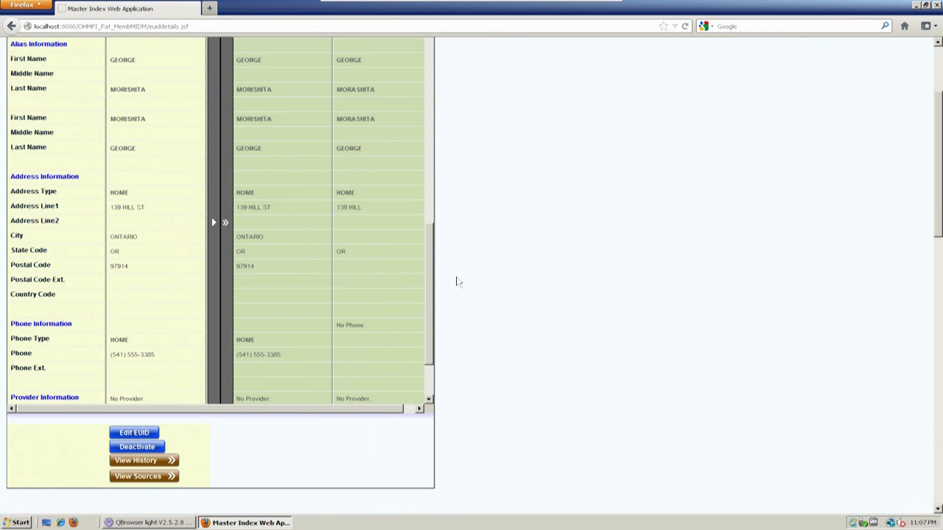
scroll(439, 288, down, 1)
scroll(439, 287, down, 2)
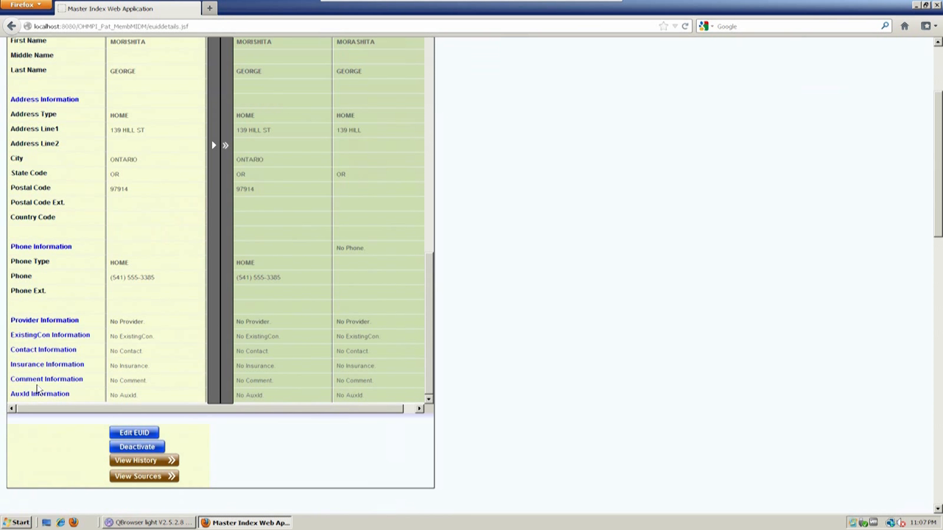
drag(11, 319, 74, 397)
click(74, 395)
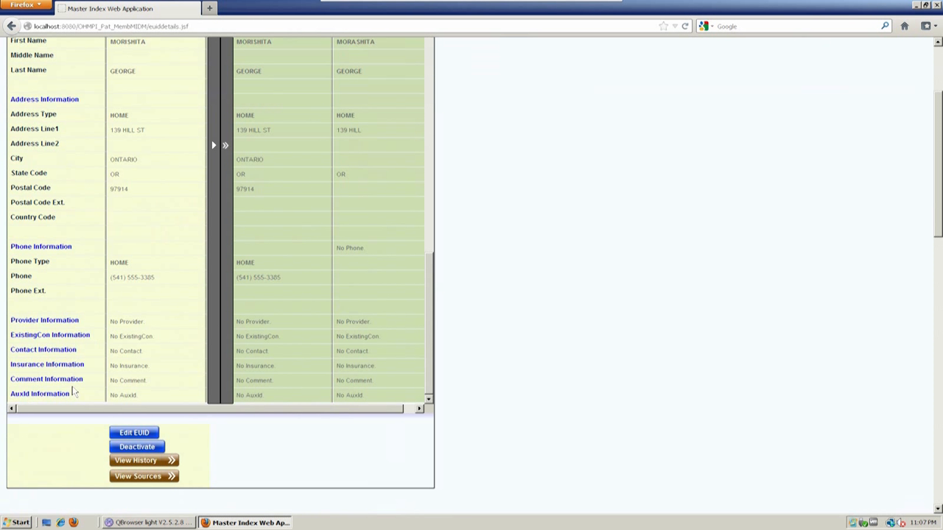
triple_click(22, 99)
click(42, 99)
drag(435, 315, 435, 254)
scroll(692, 236, up, 4)
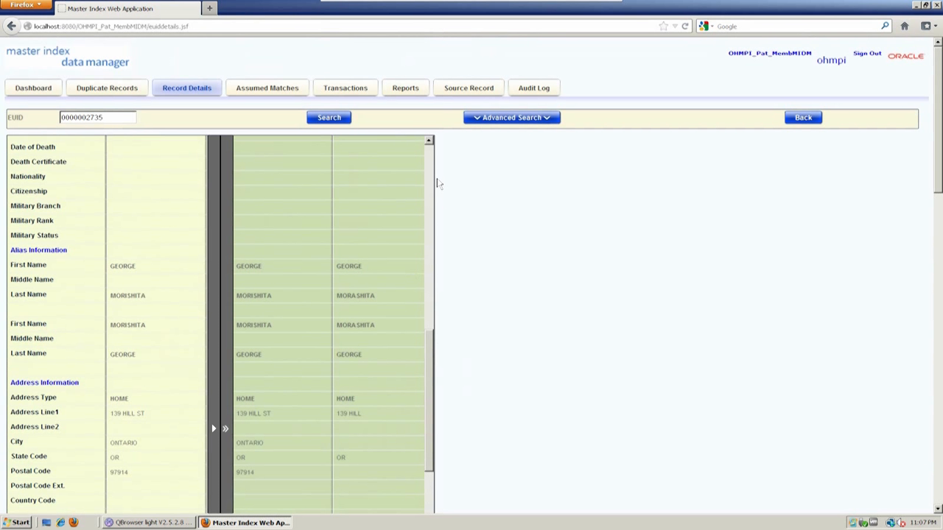
click(431, 181)
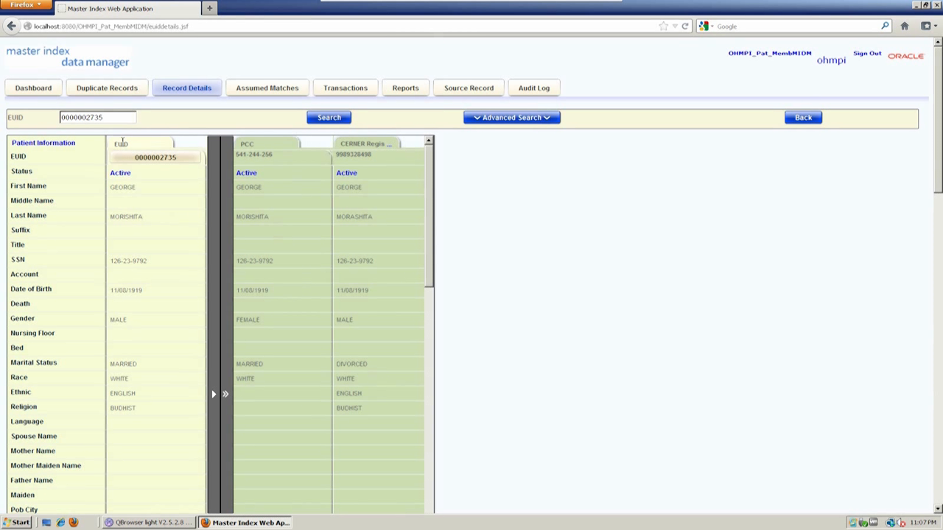
double_click(121, 144)
click(161, 157)
drag(114, 183, 147, 412)
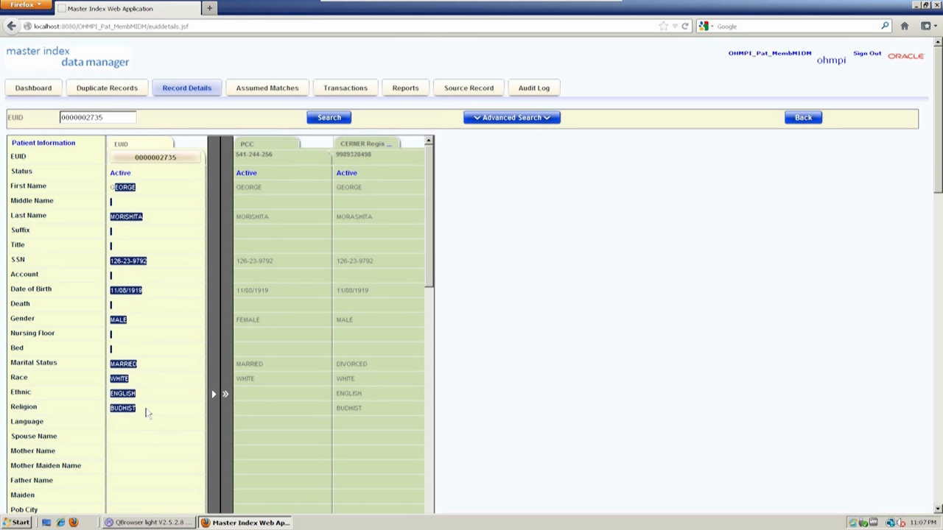
click(147, 413)
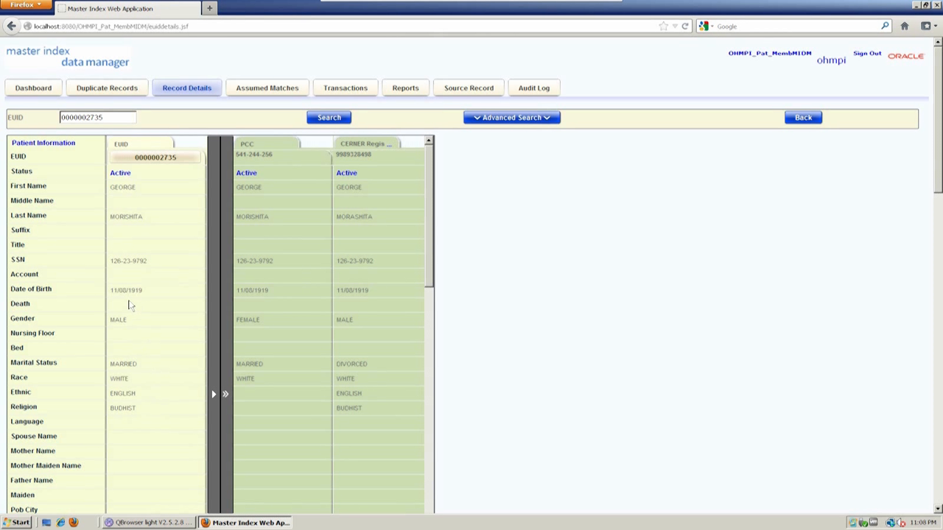
drag(937, 92, 939, 111)
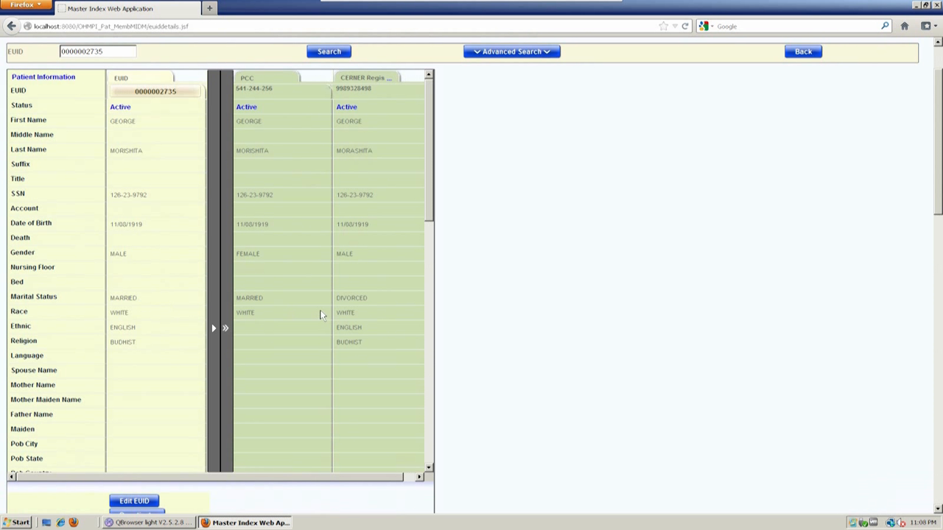
double_click(259, 298)
double_click(363, 297)
double_click(120, 298)
scroll(549, 230, up, 2)
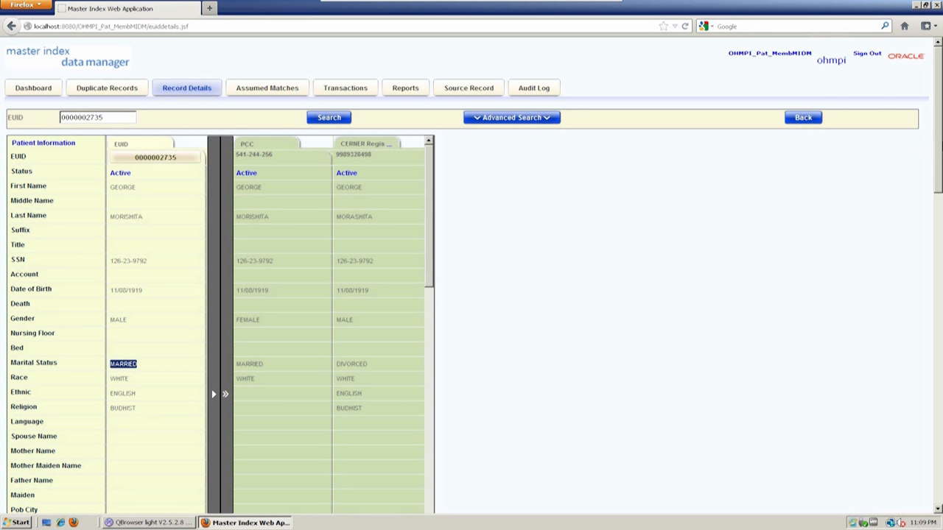
- Hide the source columns and show the history: the 10/16/2012 add plus four updates
scroll(458, 336, down, 5)
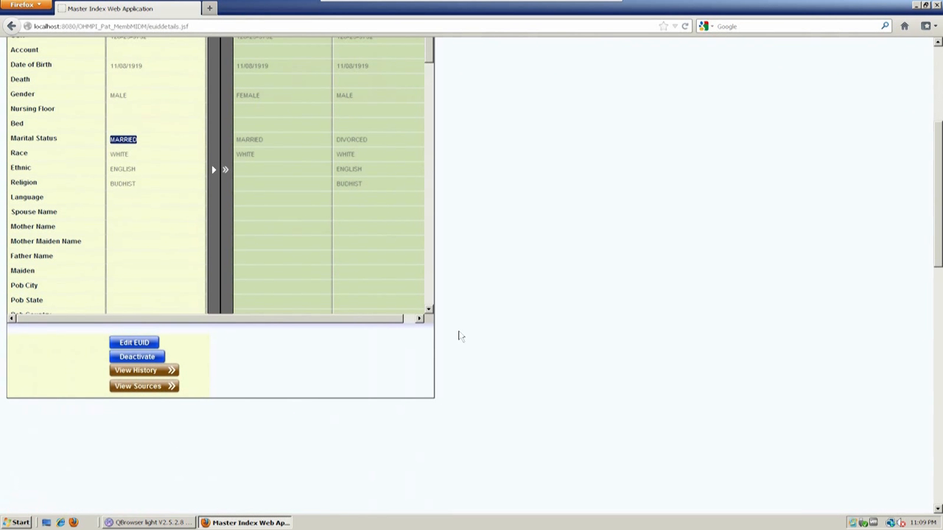
click(144, 391)
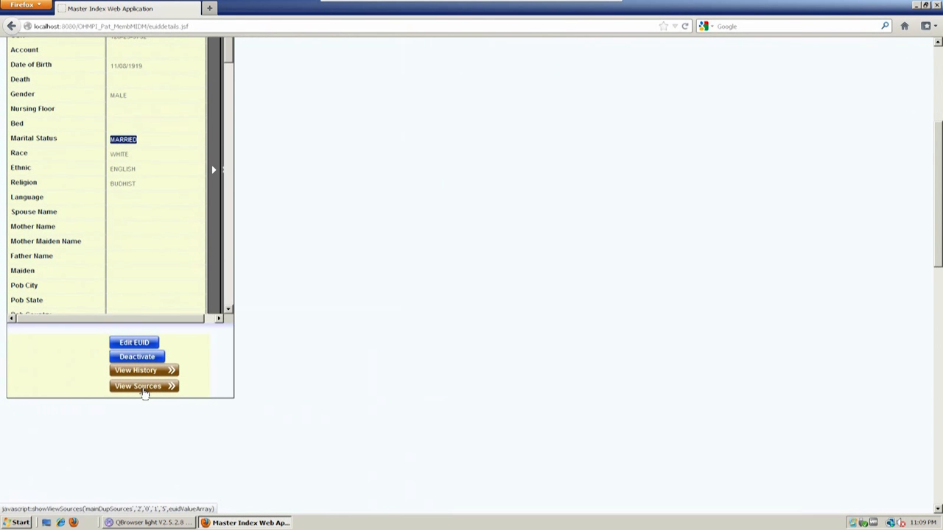
click(144, 391)
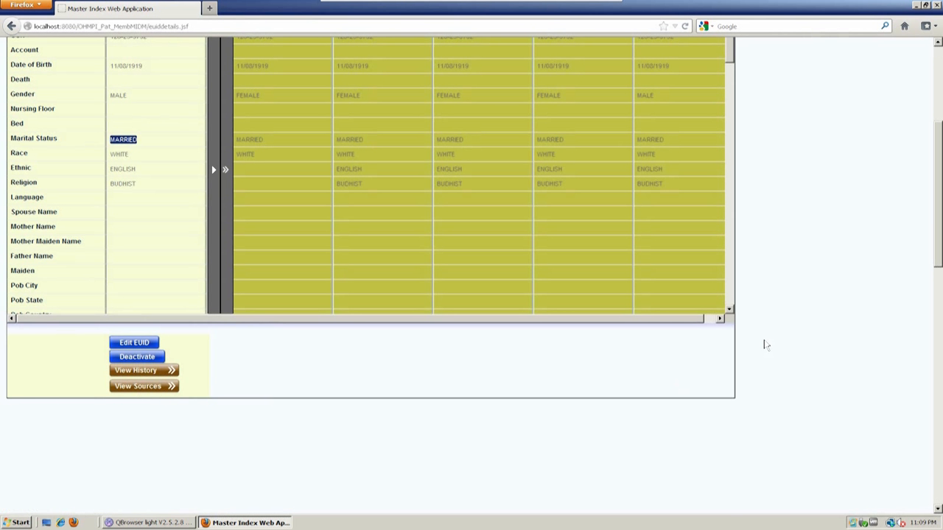
scroll(766, 345, up, 5)
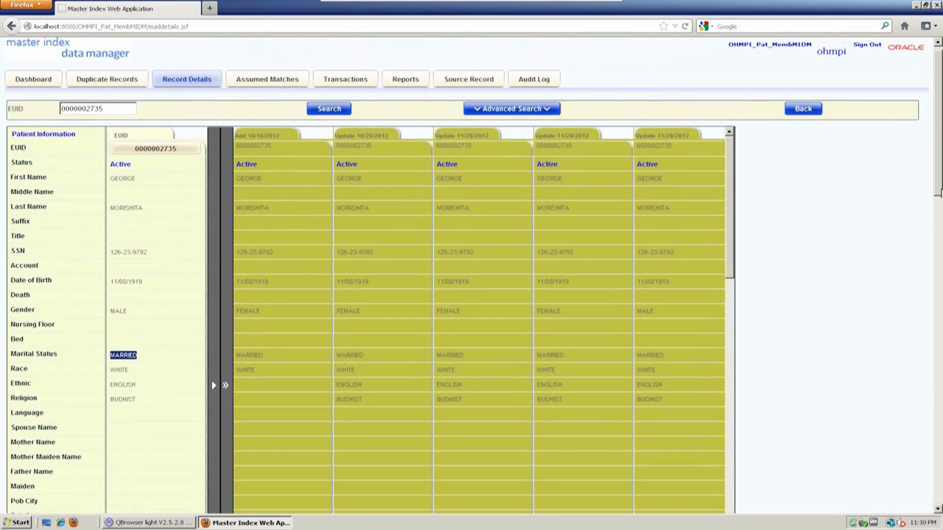
drag(940, 188, 940, 206)
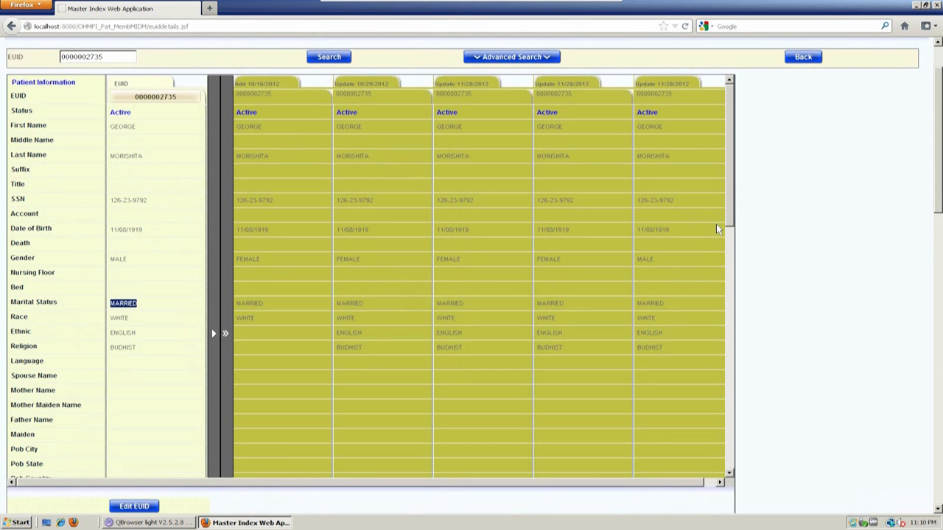
drag(731, 212, 939, 126)
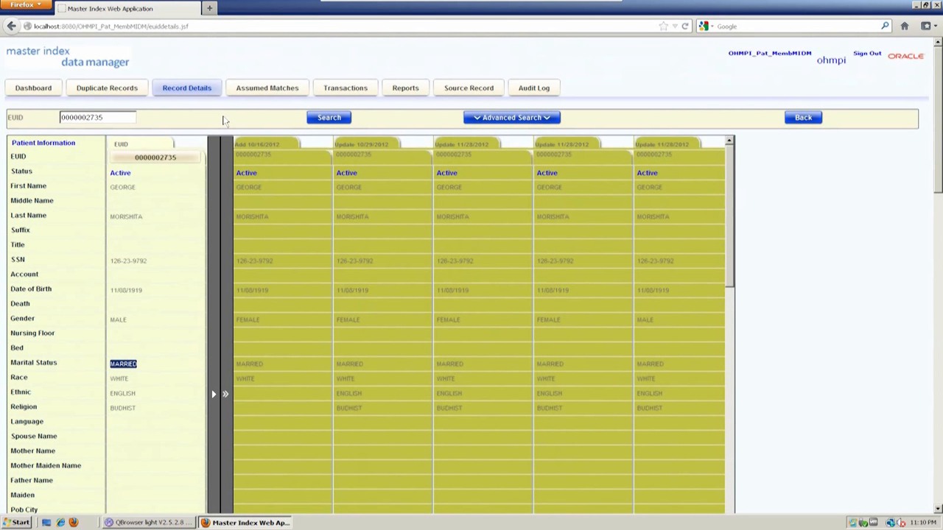
mouse_move(939, 117)
mouse_down()
mouse_move(938, 181)
mouse_move(938, 117)
mouse_up()
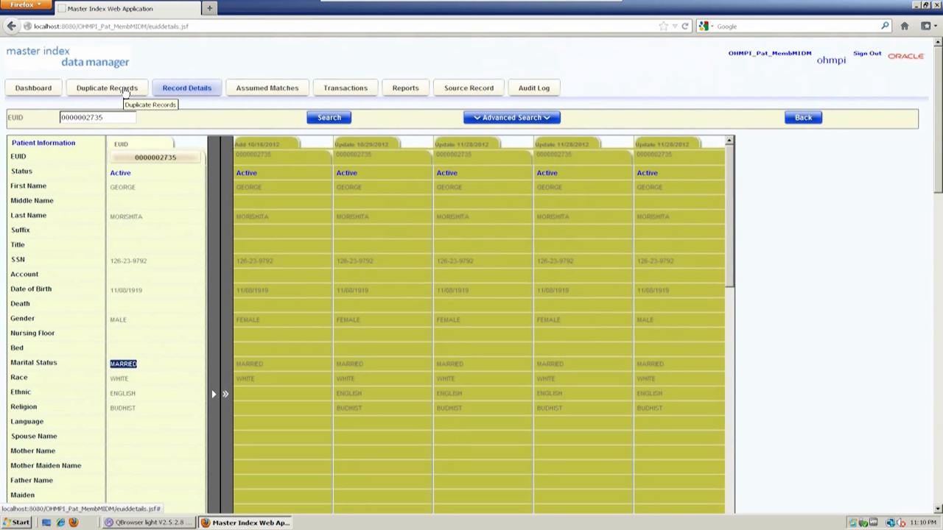
- Search Duplicate Records with Create Date From 01/04/2012, then exit the slide show into PowerPoint editing
click(125, 89)
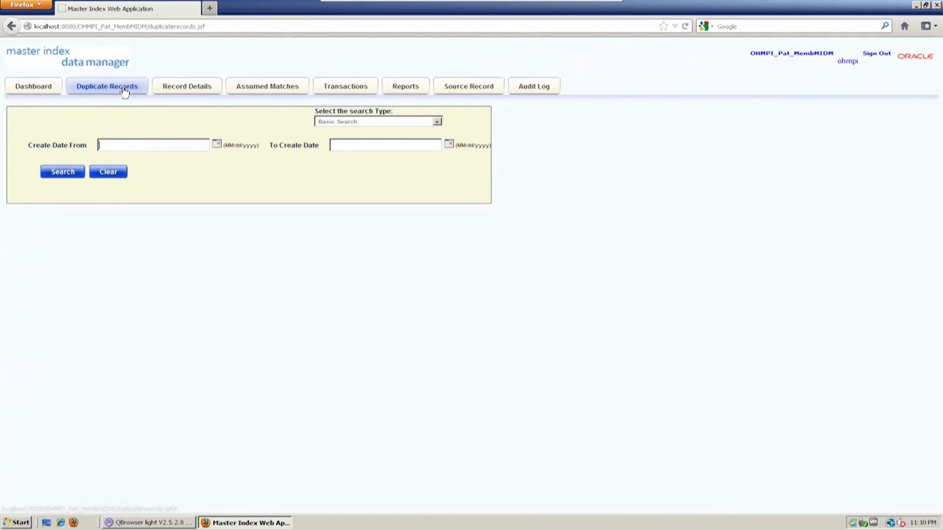
click(216, 145)
click(167, 159)
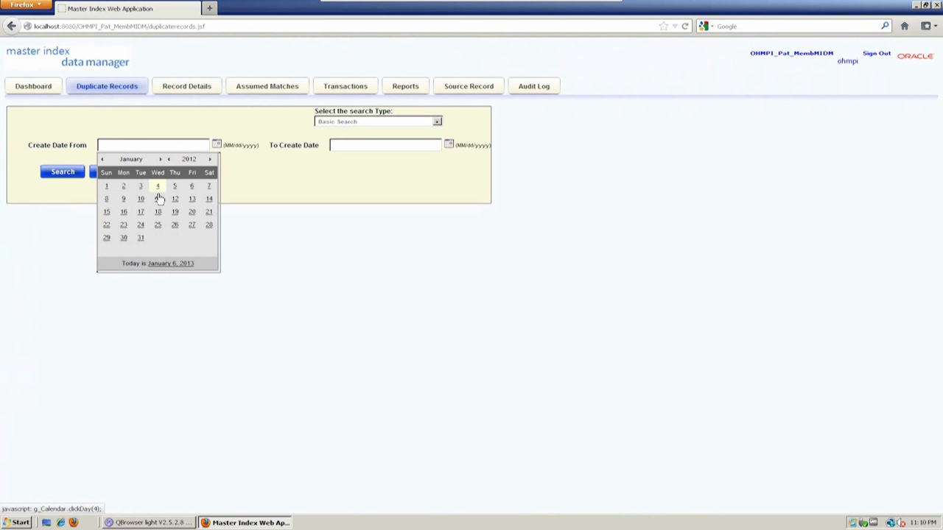
click(158, 185)
click(70, 174)
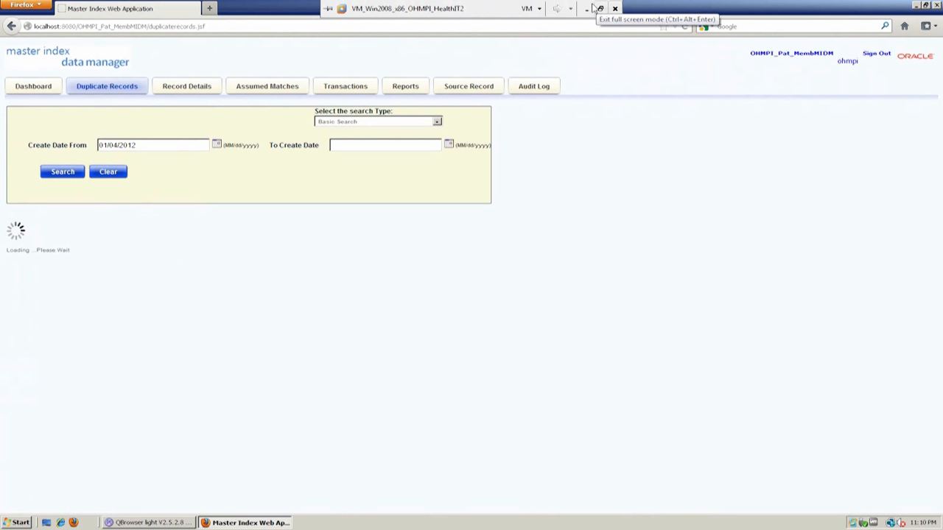
click(588, 8)
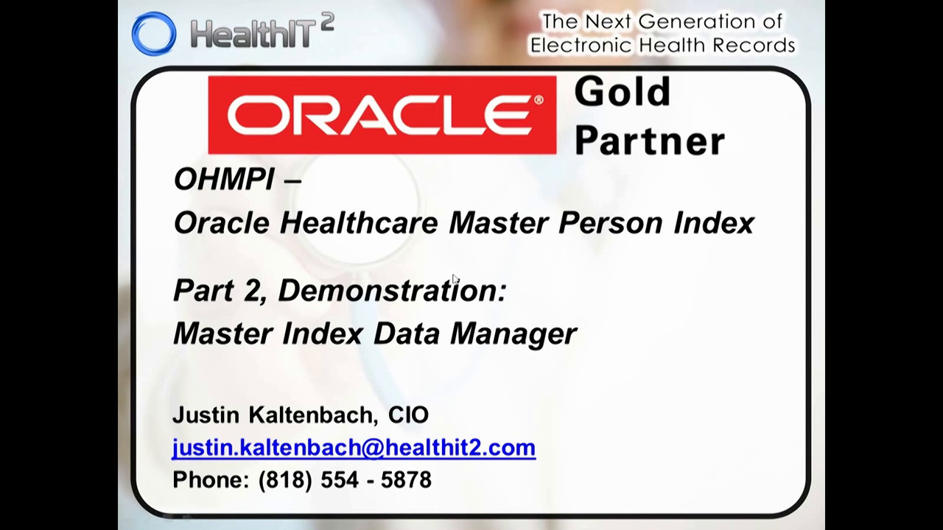
key(Escape)
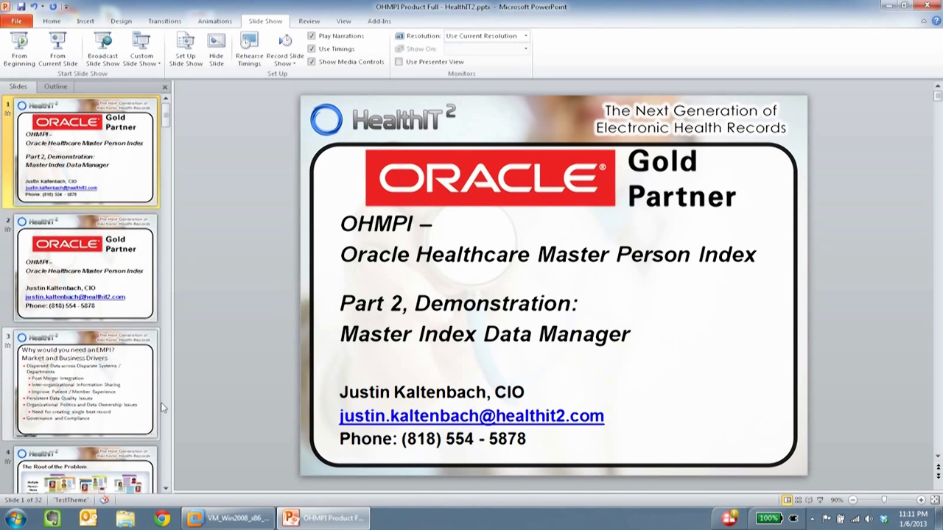
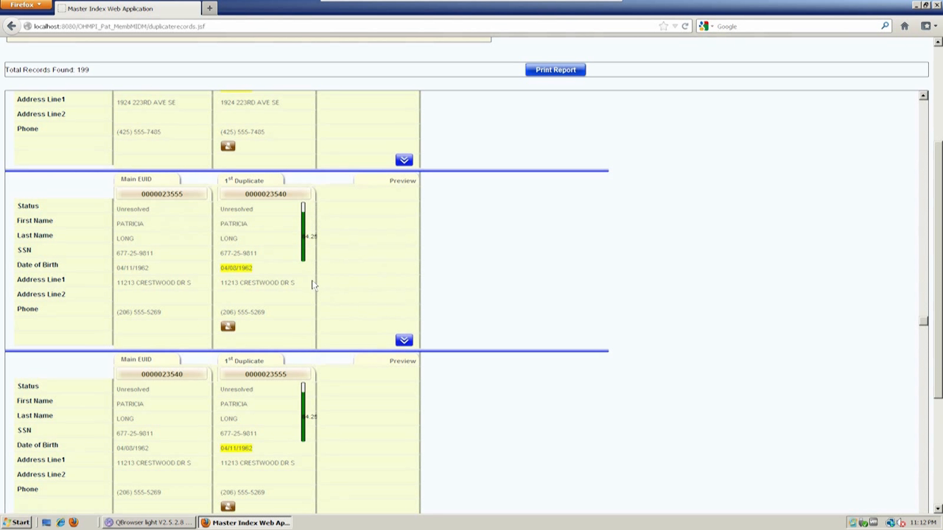
- Compare the second duplicate pair field by field, where middle name, birth date, marital status and race differ
click(405, 341)
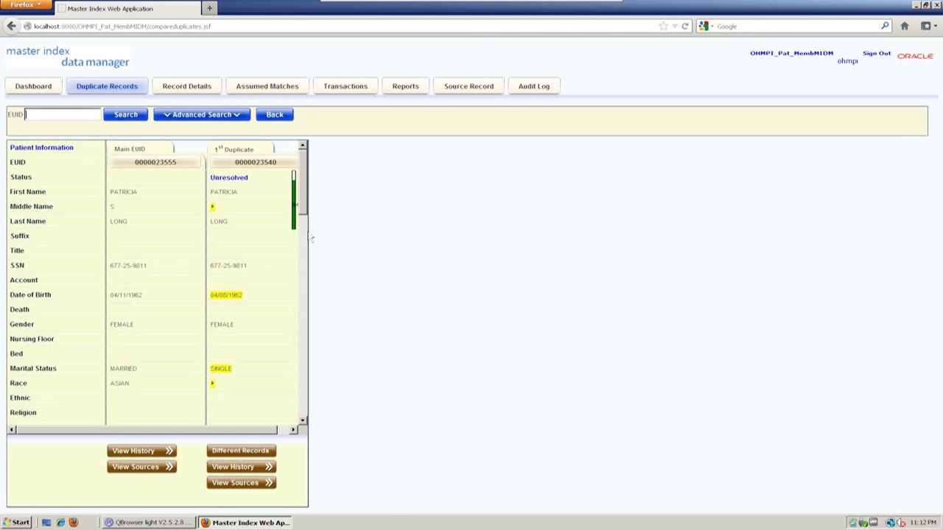
drag(303, 199, 309, 180)
mouse_move(231, 431)
mouse_down()
mouse_move(253, 435)
mouse_move(223, 432)
mouse_up()
mouse_move(214, 435)
mouse_down()
mouse_move(230, 435)
mouse_move(214, 434)
mouse_up()
drag(260, 431, 278, 430)
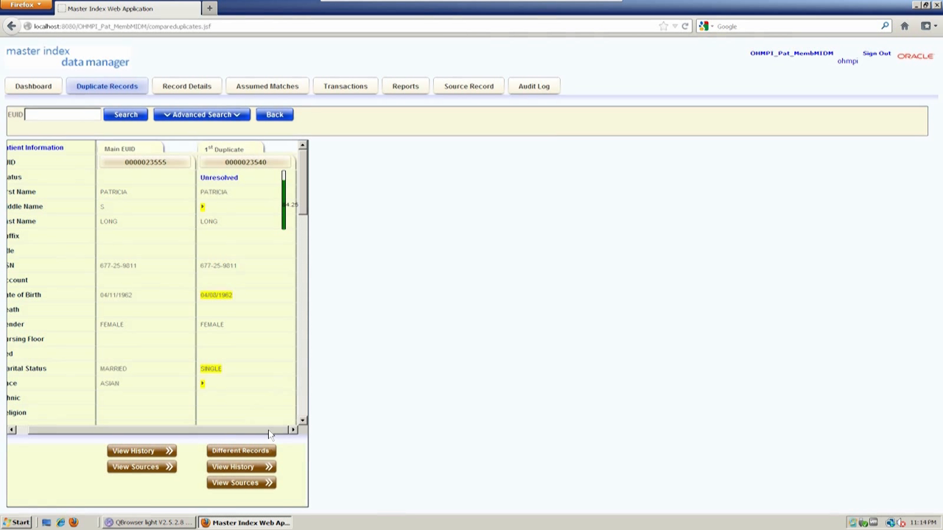
drag(269, 434, 261, 436)
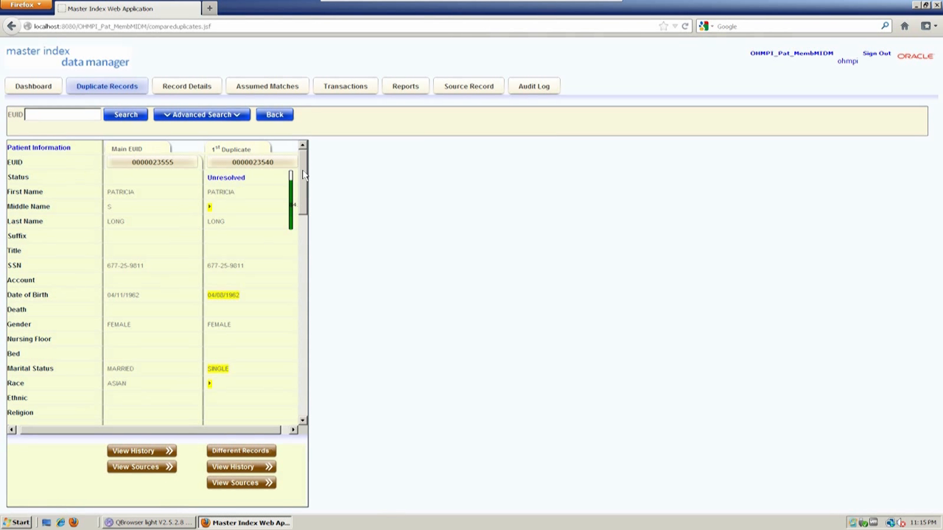
- Select the Main EUID and 1st Duplicate EUID columns as the records to merge
scroll(303, 175, down, 1)
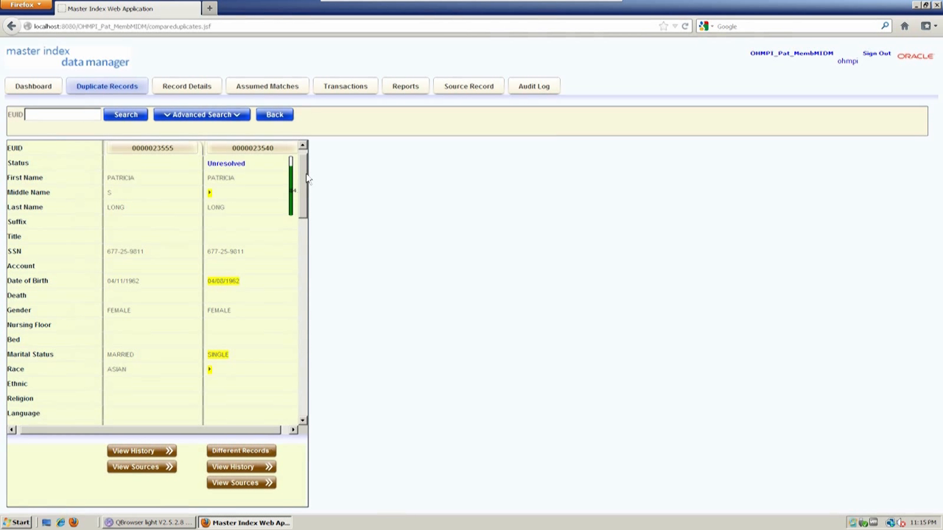
scroll(308, 178, up, 1)
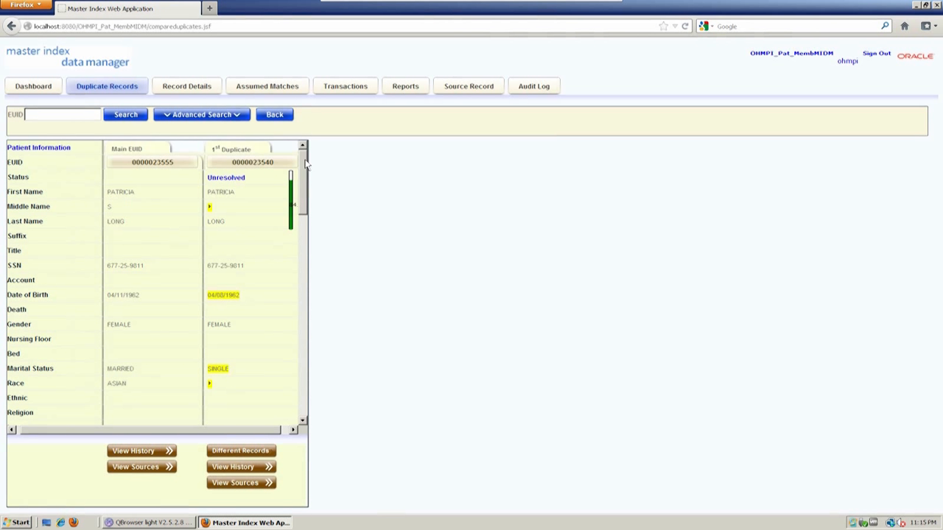
click(199, 163)
click(229, 165)
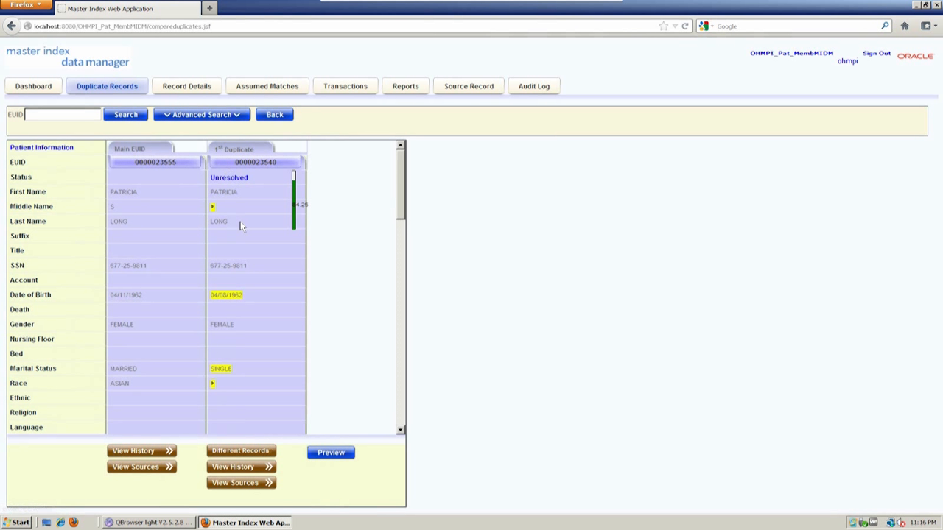
- Preview the merge, using the duplicate's date of birth and keeping the main record's race
click(331, 453)
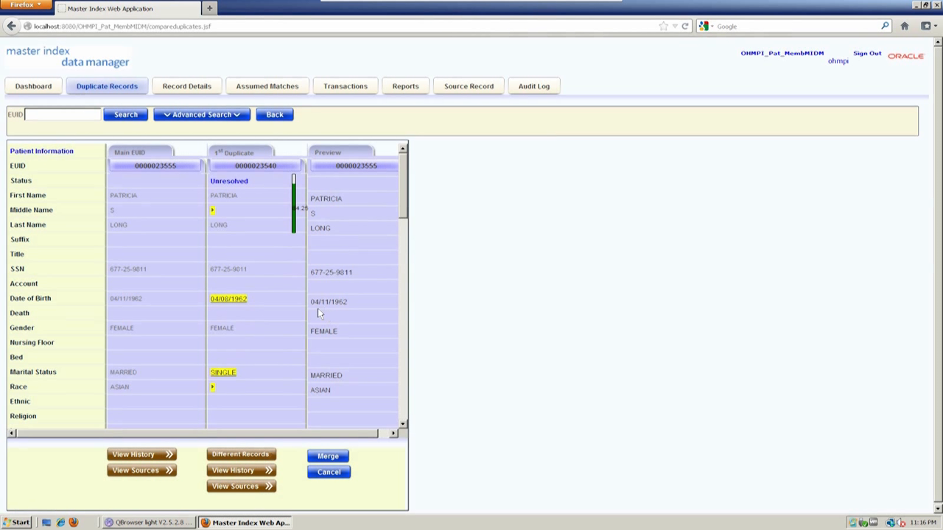
double_click(161, 165)
click(159, 165)
drag(156, 165, 178, 168)
click(233, 301)
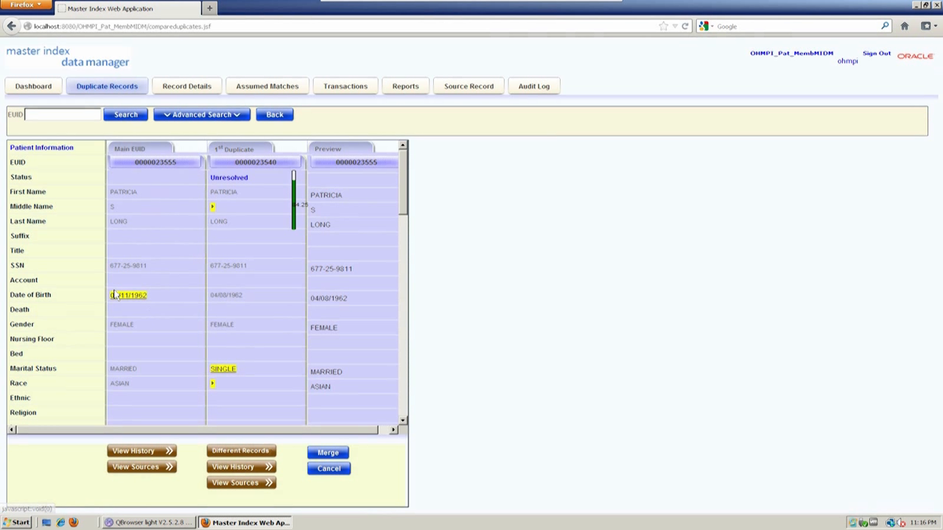
click(213, 387)
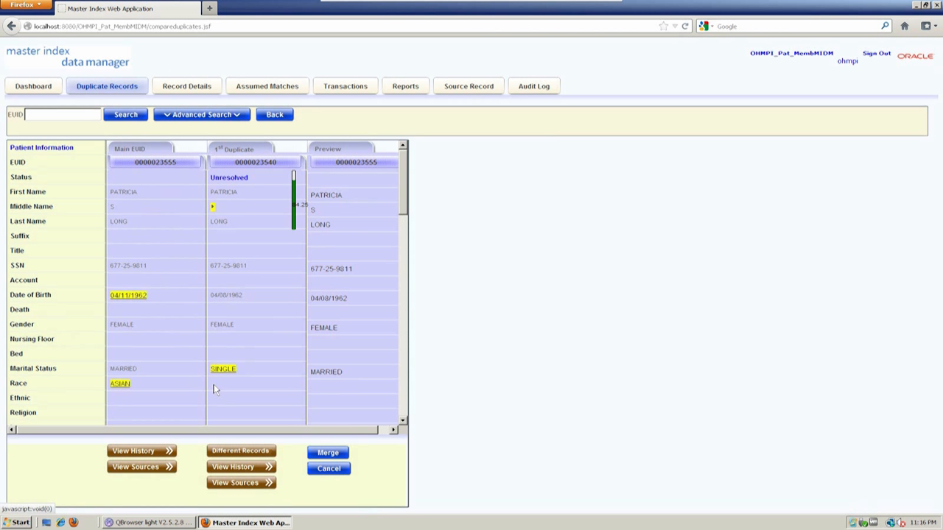
click(121, 383)
drag(405, 190, 421, 156)
click(327, 453)
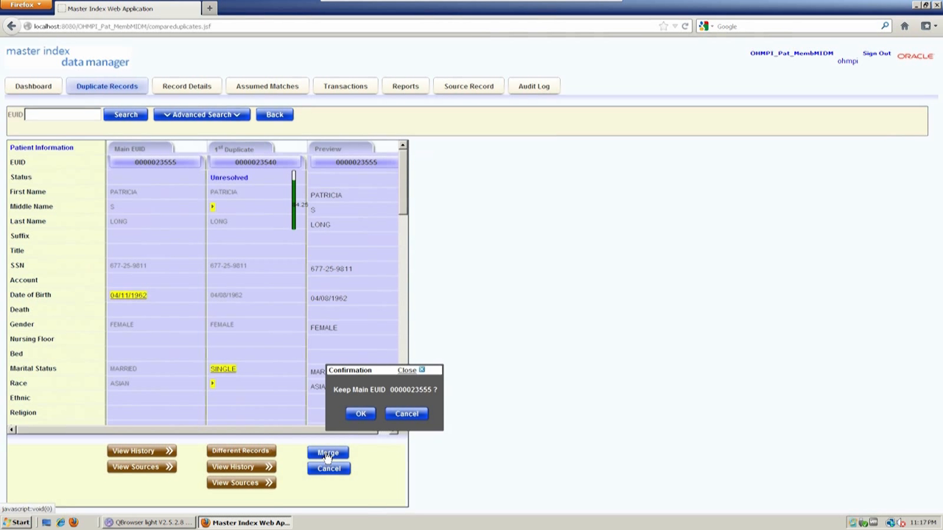
click(363, 415)
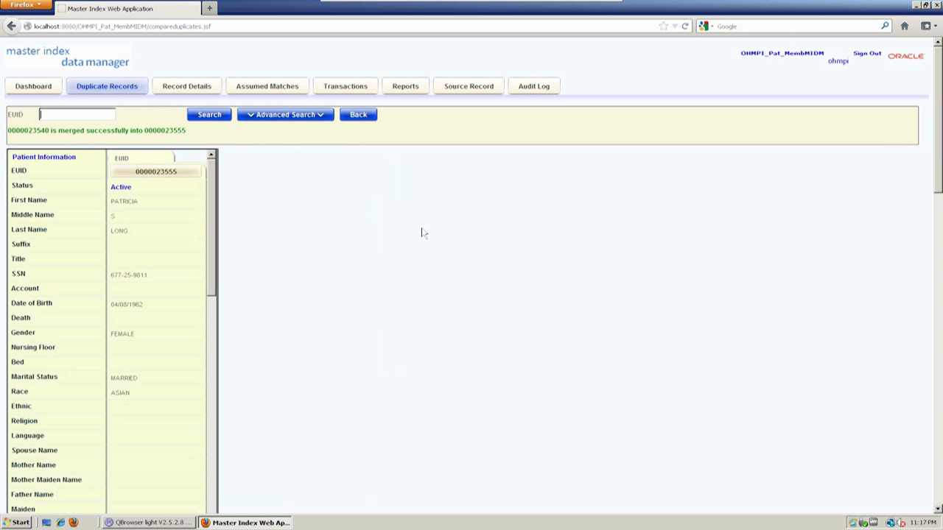
- Show the merged record's two source records and compare their system labels and local IDs
scroll(318, 244, down, 6)
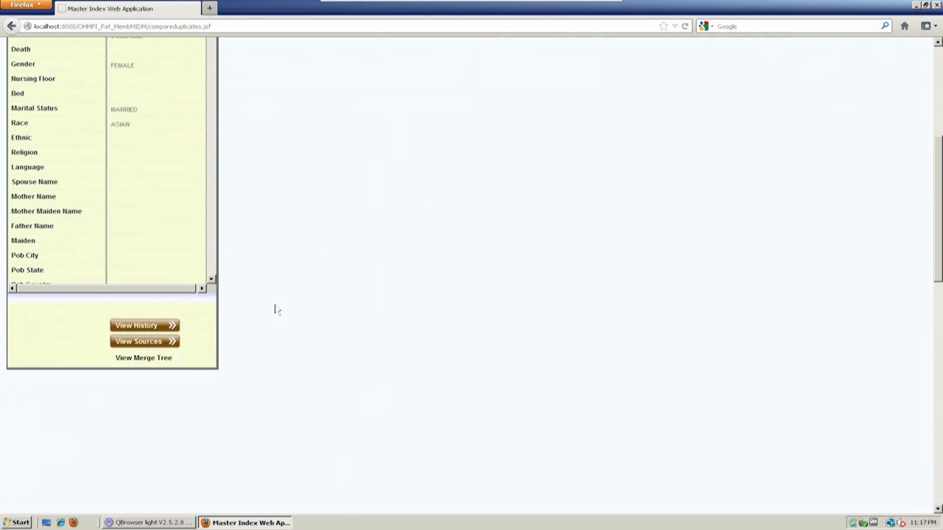
click(175, 342)
scroll(594, 302, up, 6)
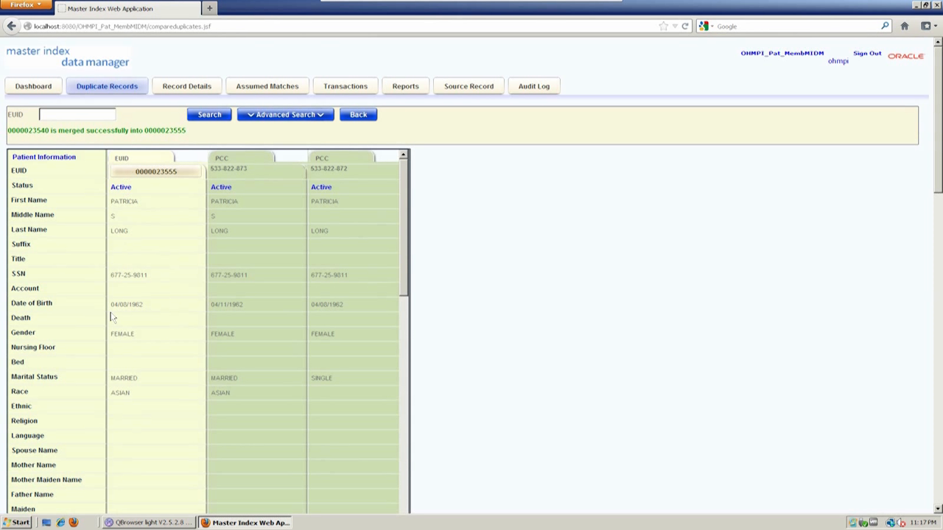
double_click(221, 159)
double_click(323, 158)
double_click(221, 159)
click(324, 159)
drag(310, 170, 351, 168)
click(341, 169)
double_click(341, 169)
click(342, 168)
double_click(341, 169)
double_click(242, 169)
click(336, 218)
- Go to the Assumed Matches search page
scroll(938, 166, down, 4)
scroll(931, 166, up, 4)
click(262, 87)
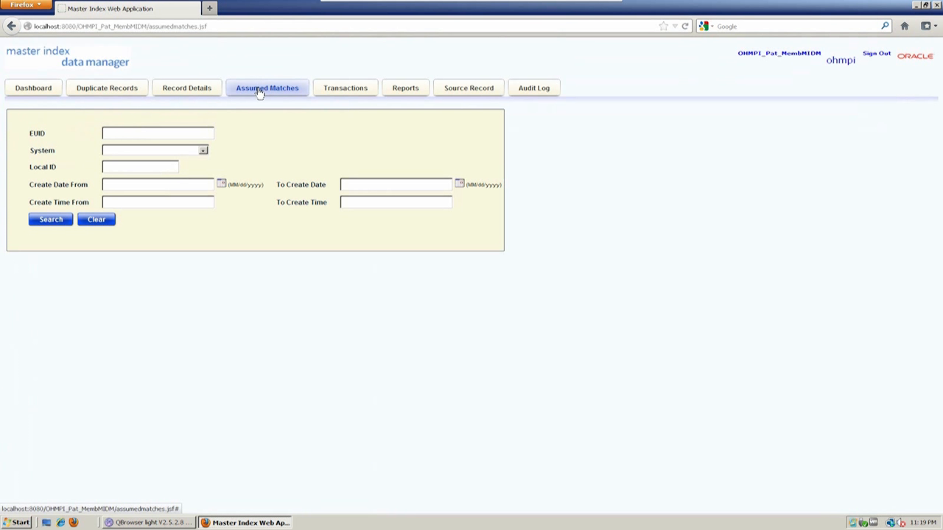
- Search assumed matches created from 01/04/2012 and browse to page 4 and beyond
click(221, 183)
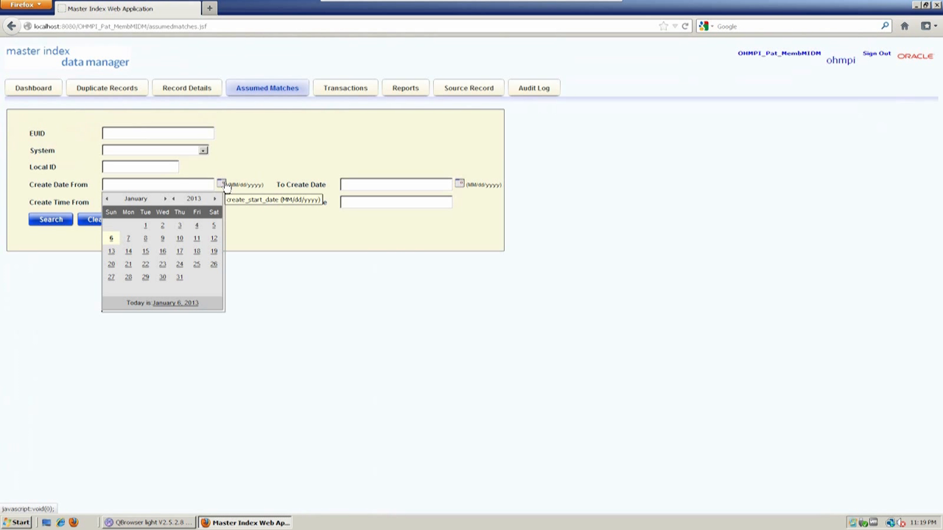
click(173, 199)
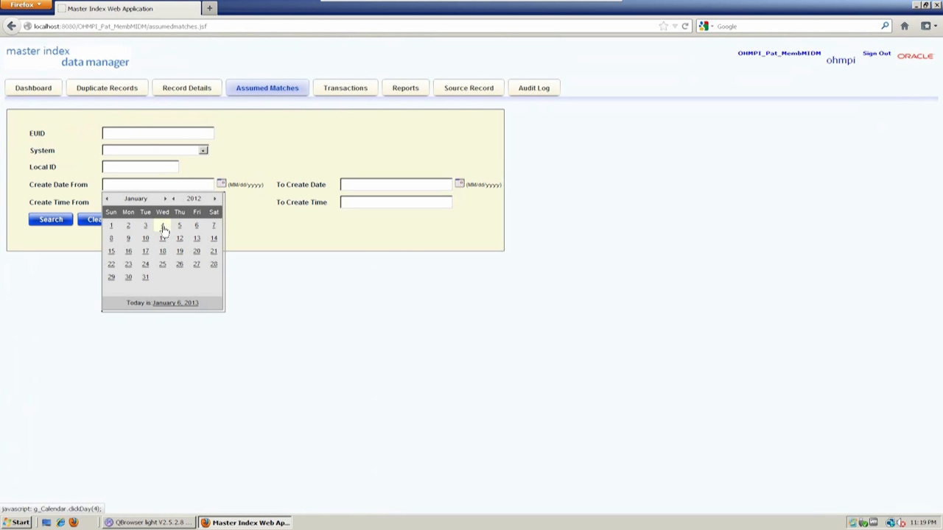
click(163, 226)
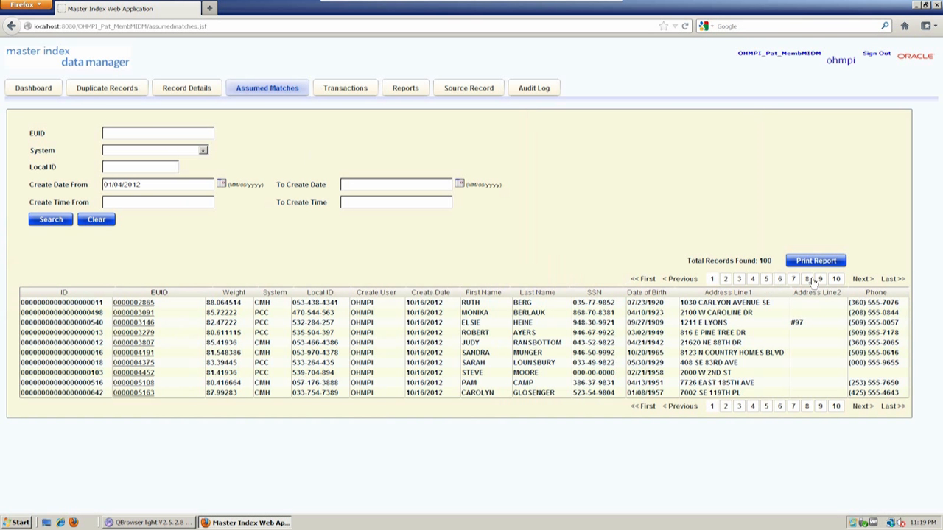
click(754, 280)
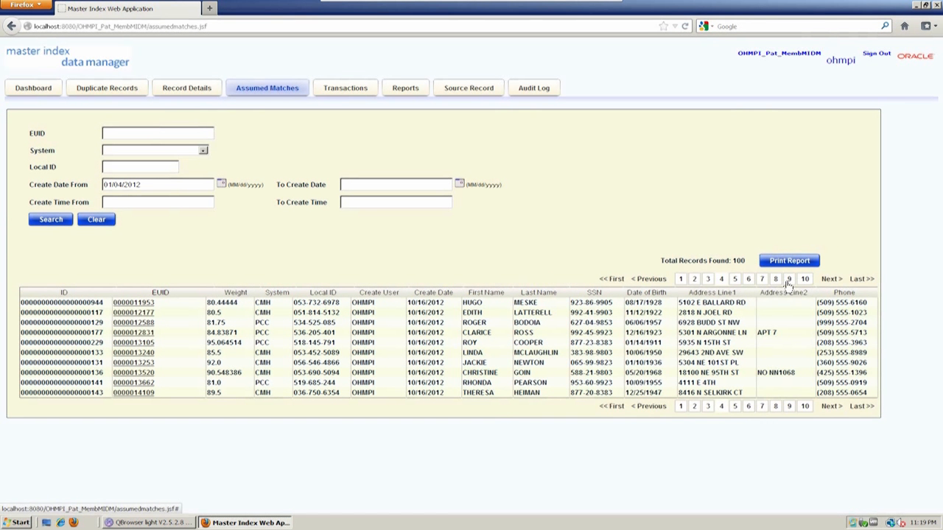
click(804, 279)
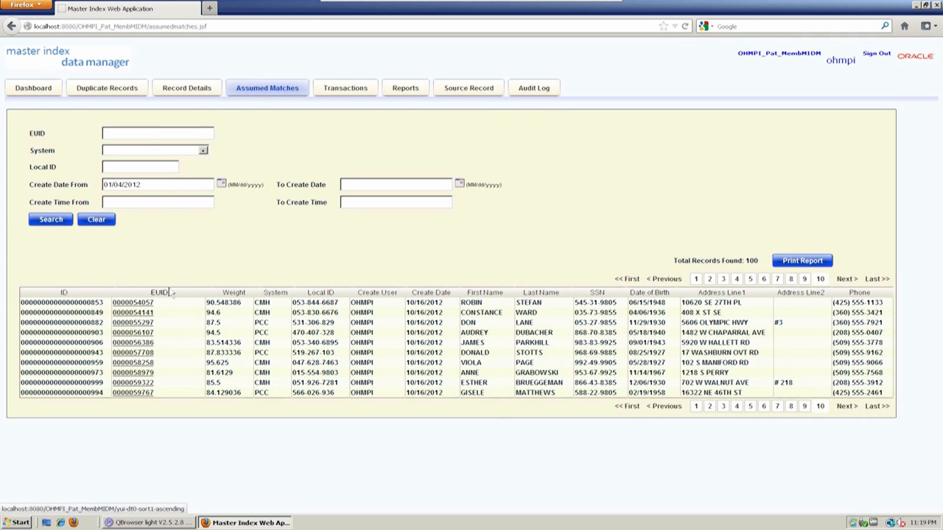
click(146, 327)
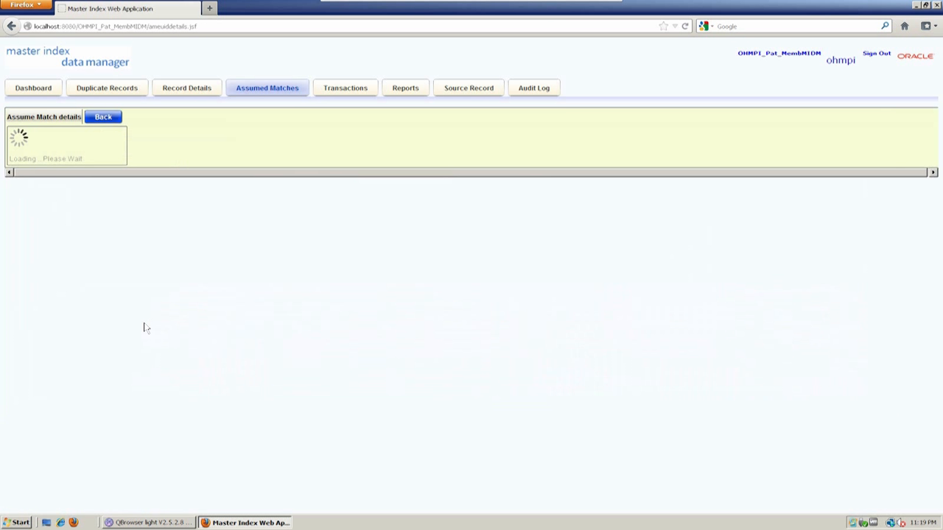
scroll(435, 320, down, 2)
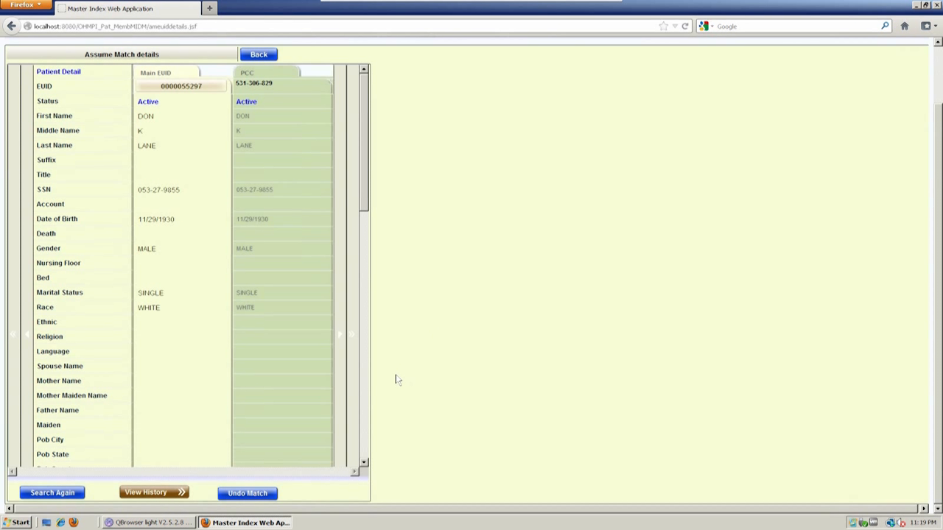
click(184, 490)
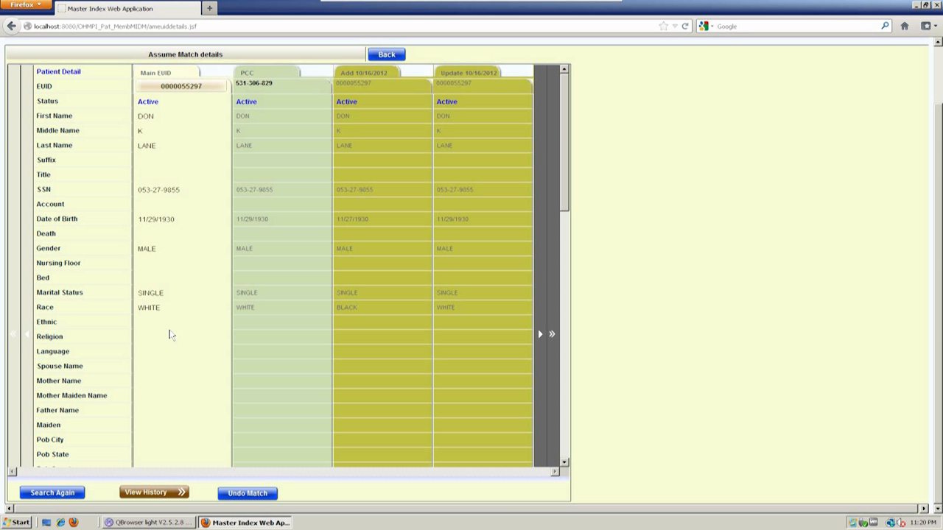
click(240, 495)
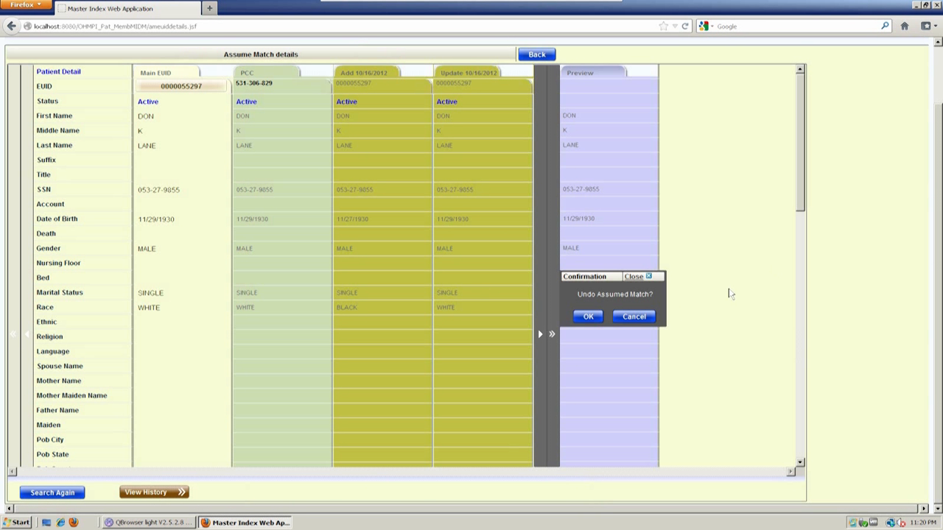
click(588, 318)
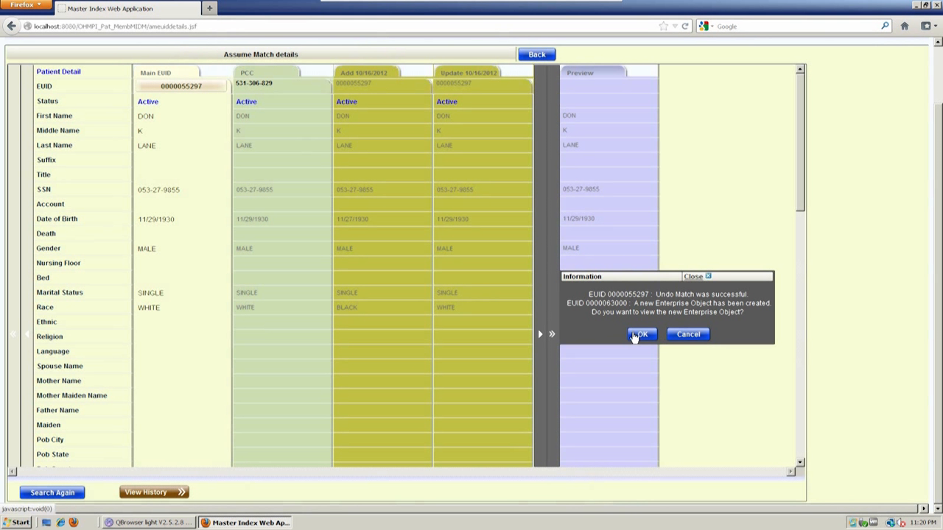
click(643, 335)
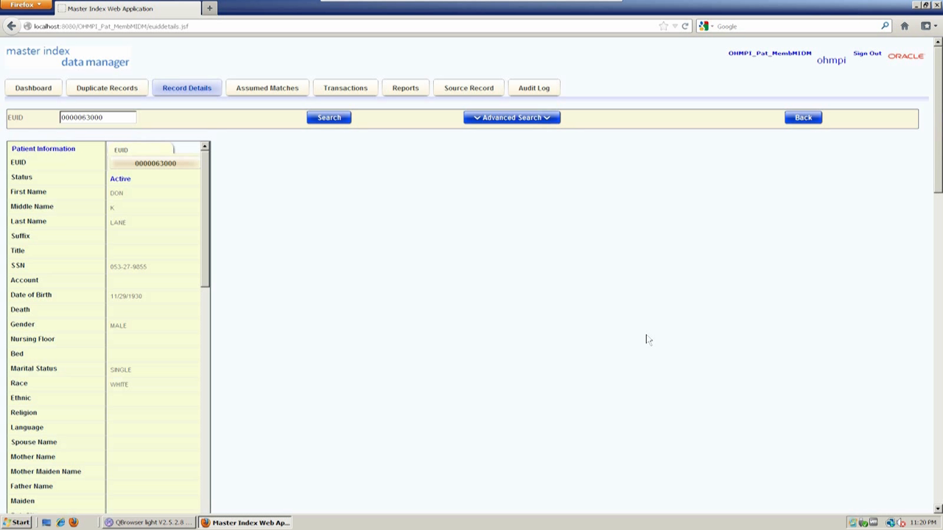
click(184, 91)
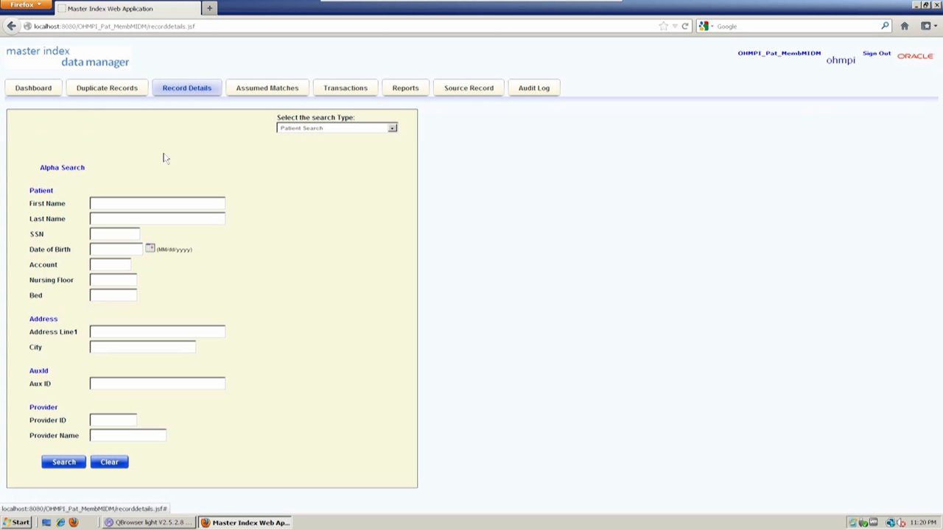
click(147, 203)
text(don)
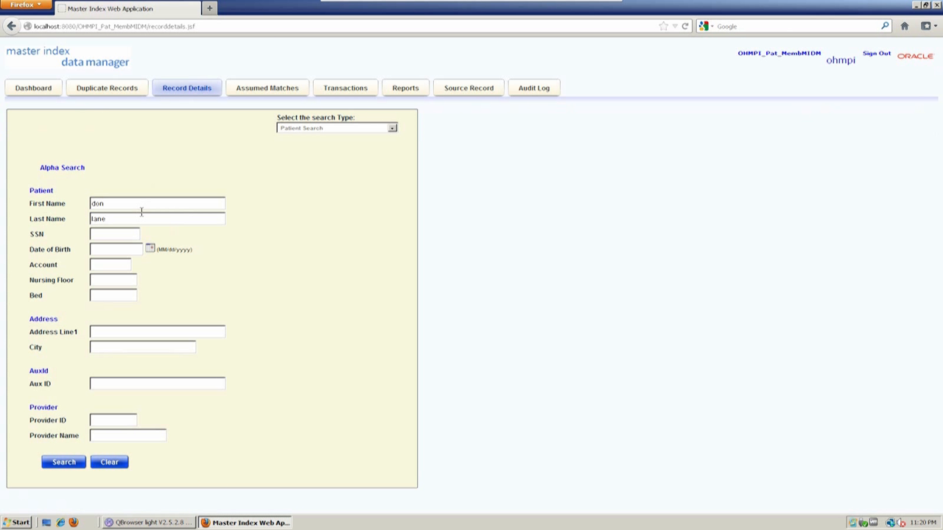
click(64, 462)
scroll(302, 343, down, 2)
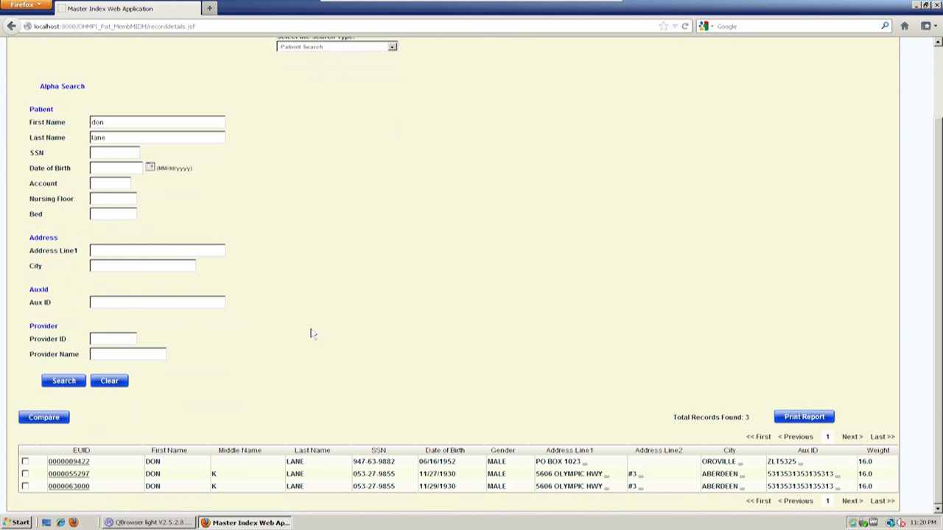
click(76, 477)
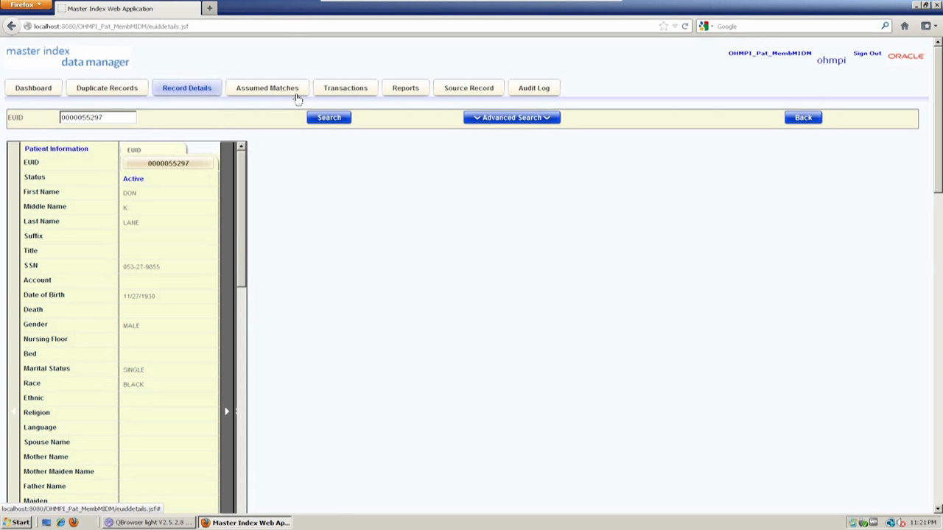
- Search Transactions from 01/06/2013 and inspect the five results' merge, update and add functions
click(346, 90)
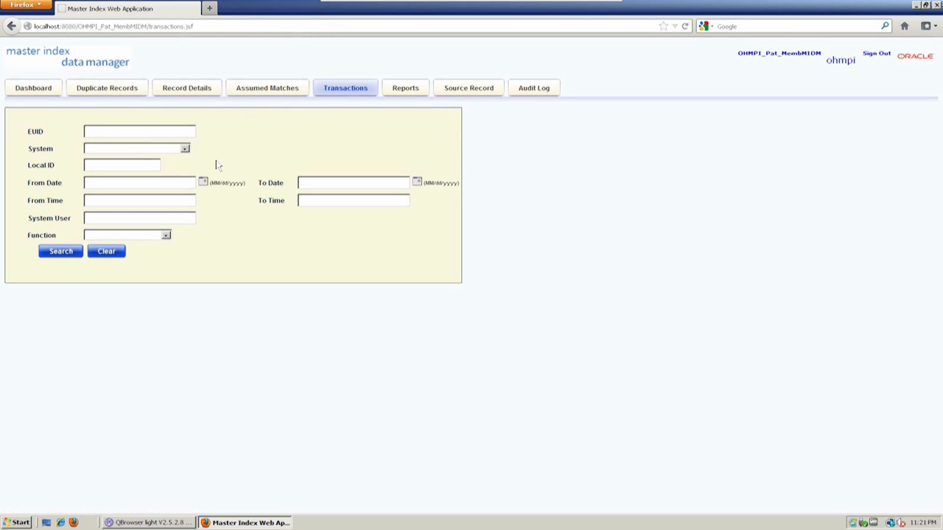
click(204, 183)
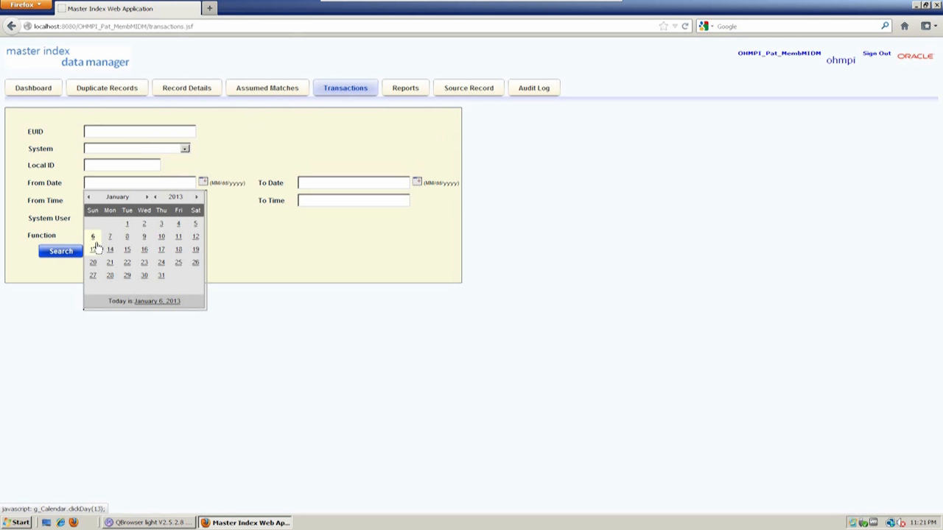
click(94, 237)
click(57, 254)
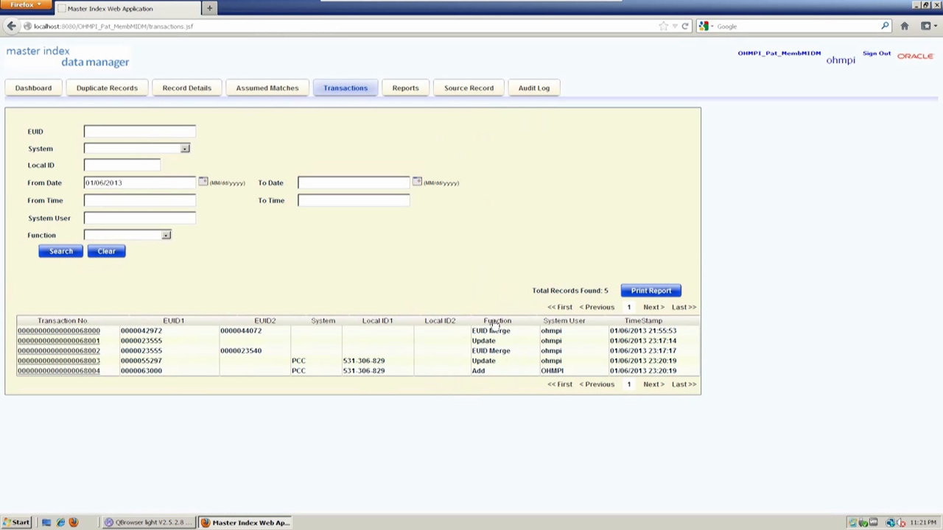
triple_click(477, 333)
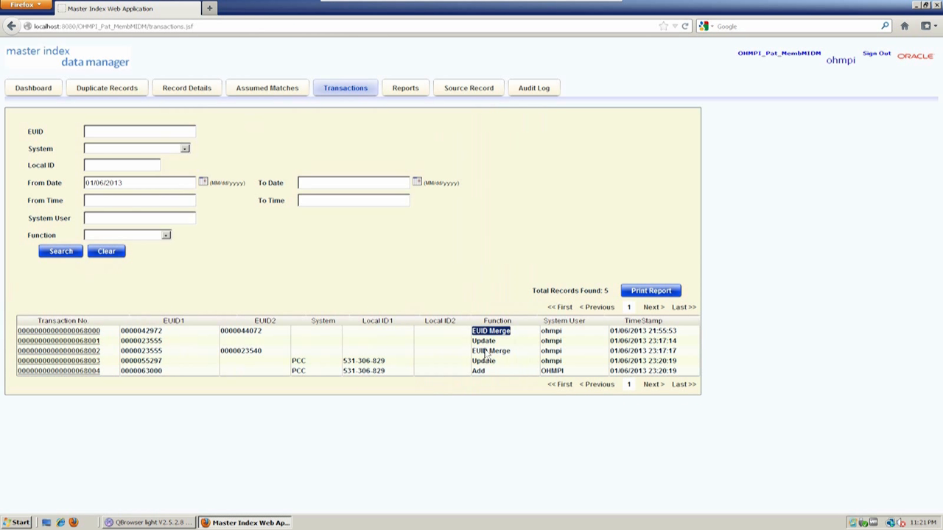
triple_click(478, 353)
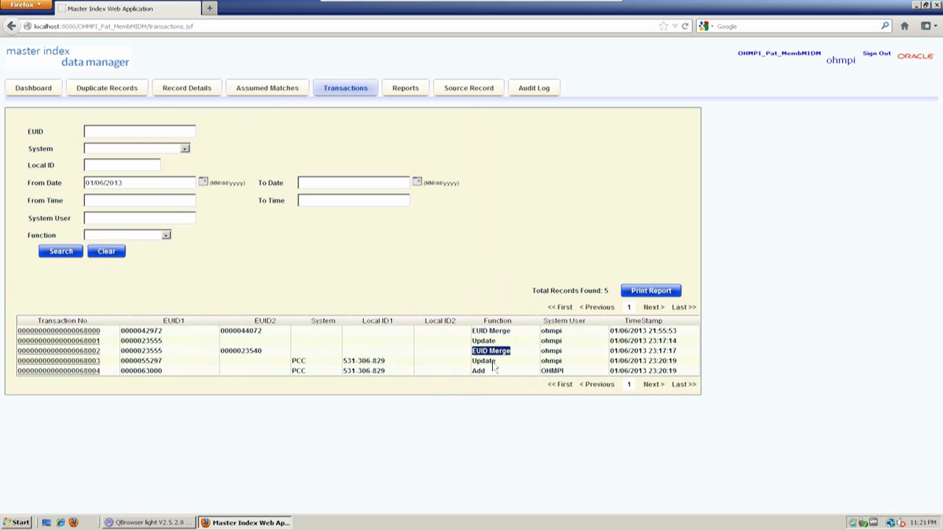
triple_click(491, 362)
click(515, 223)
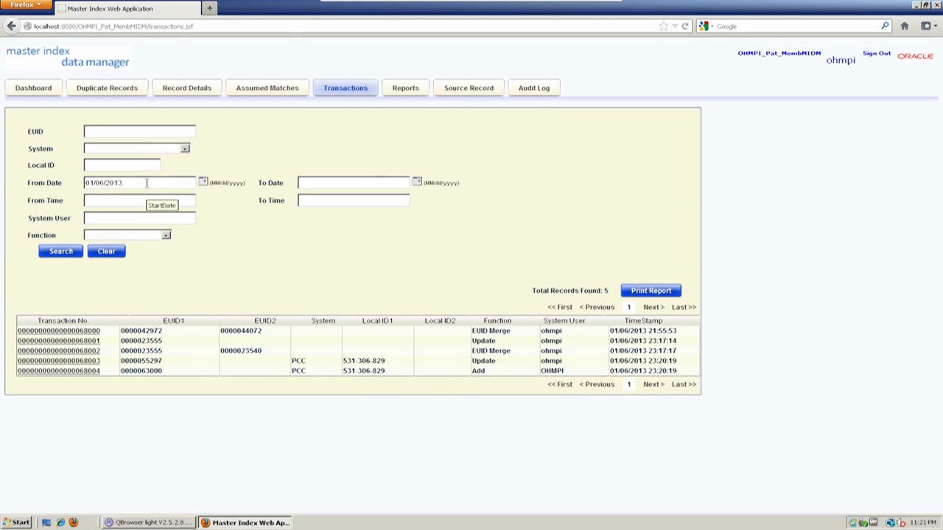
- Rerun the transaction search from 01/05/2012 (100 results), view another page, and open the Function list
click(203, 182)
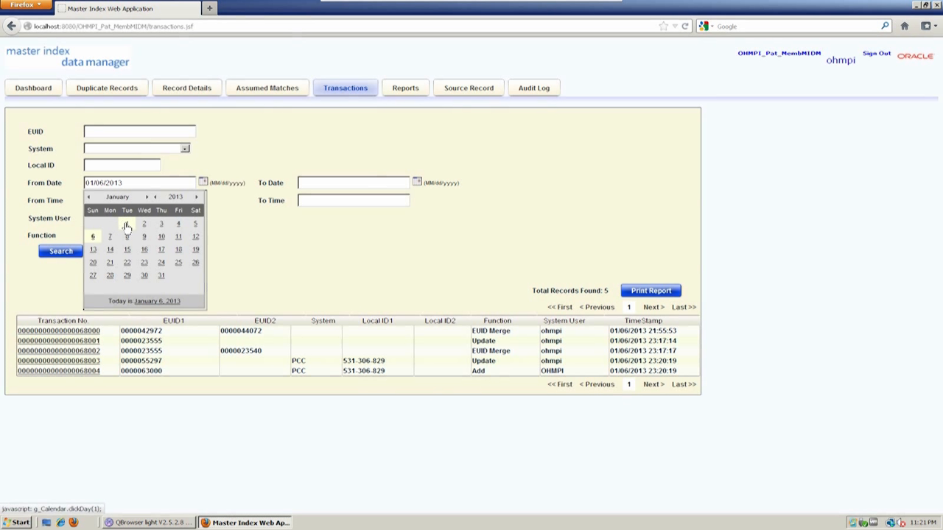
click(155, 196)
click(156, 224)
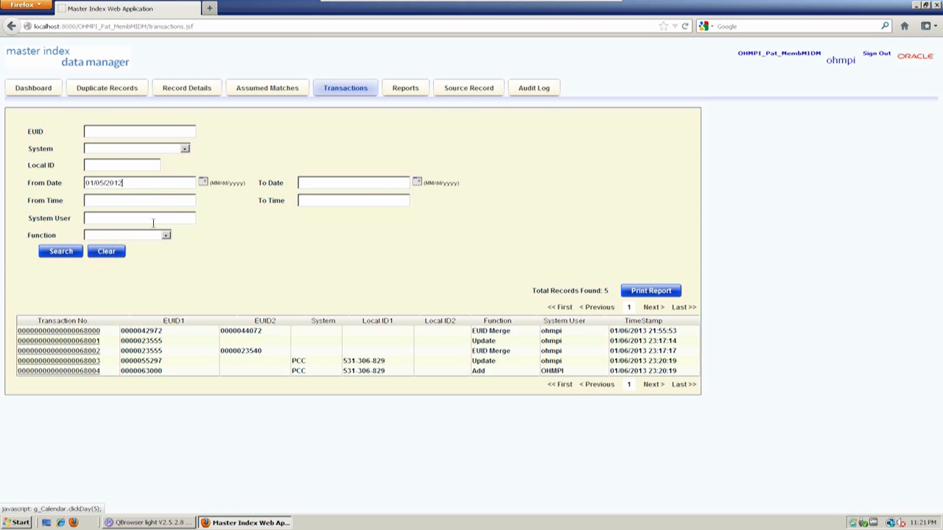
click(56, 253)
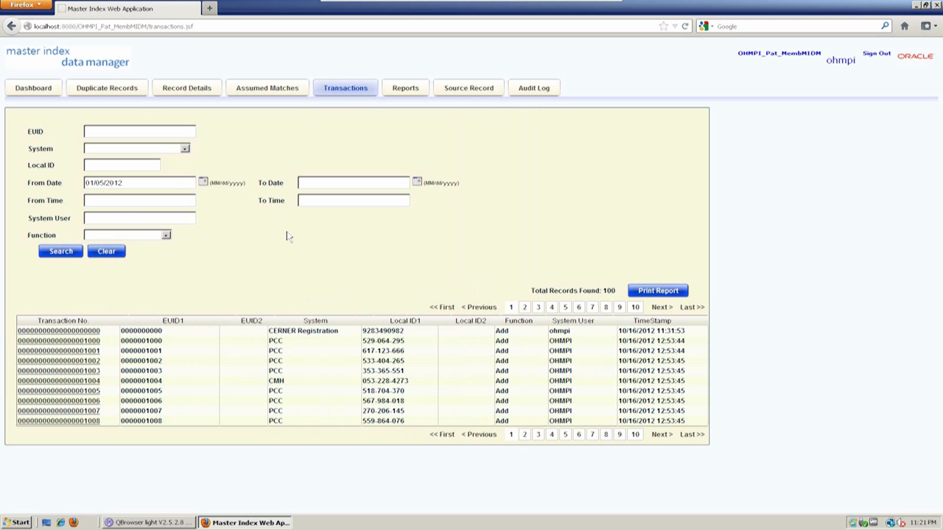
click(564, 310)
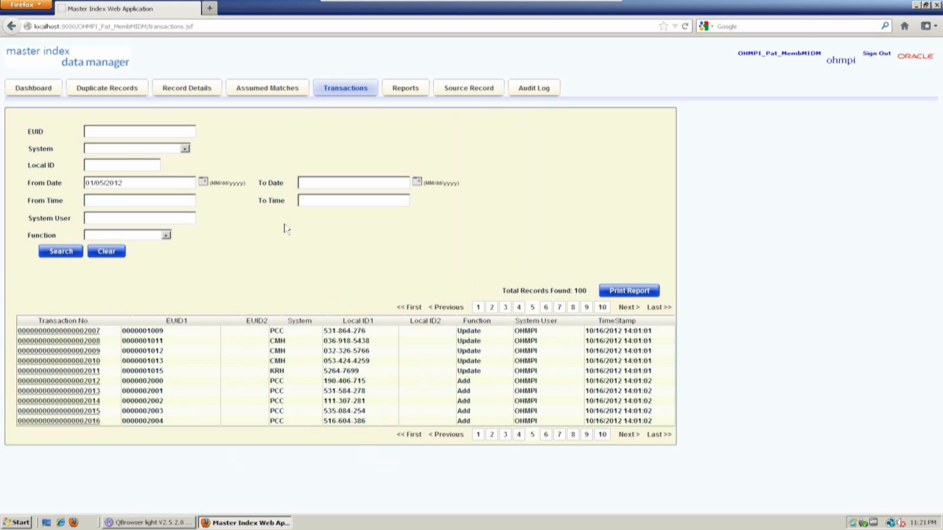
click(142, 214)
click(161, 236)
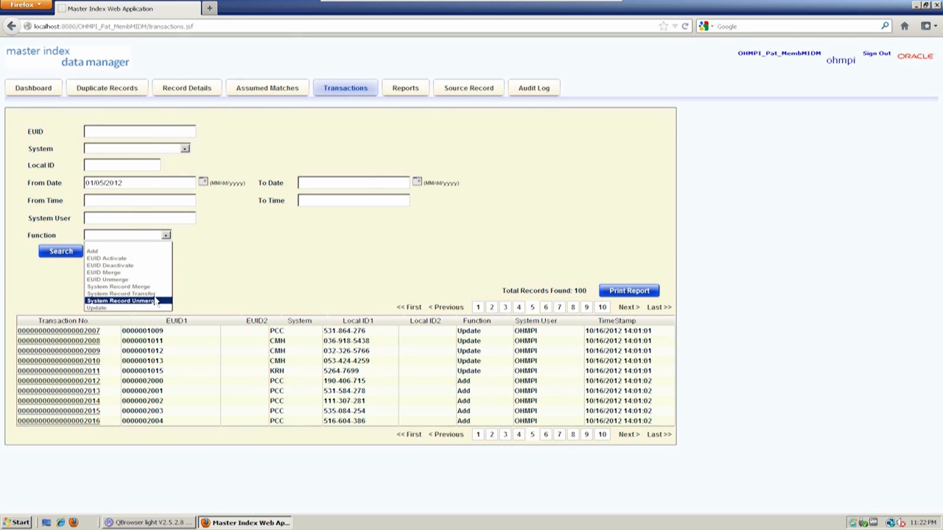
- Leave Function unset and filter the transactions by the CERNER Registration system
click(246, 243)
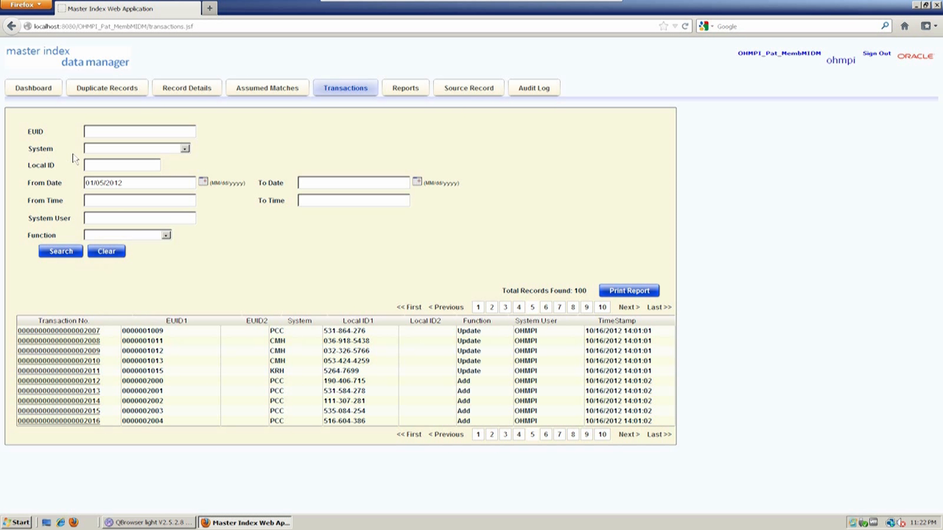
click(141, 149)
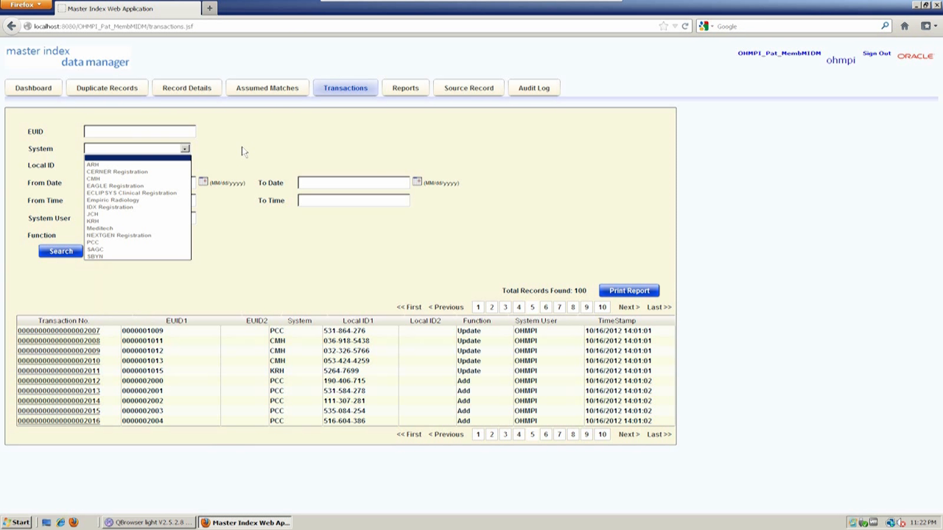
click(243, 151)
click(172, 151)
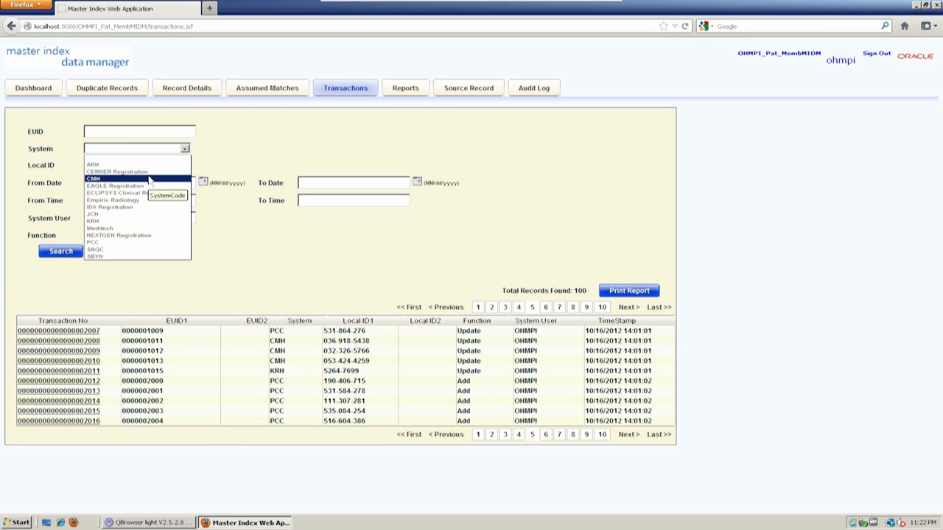
click(118, 171)
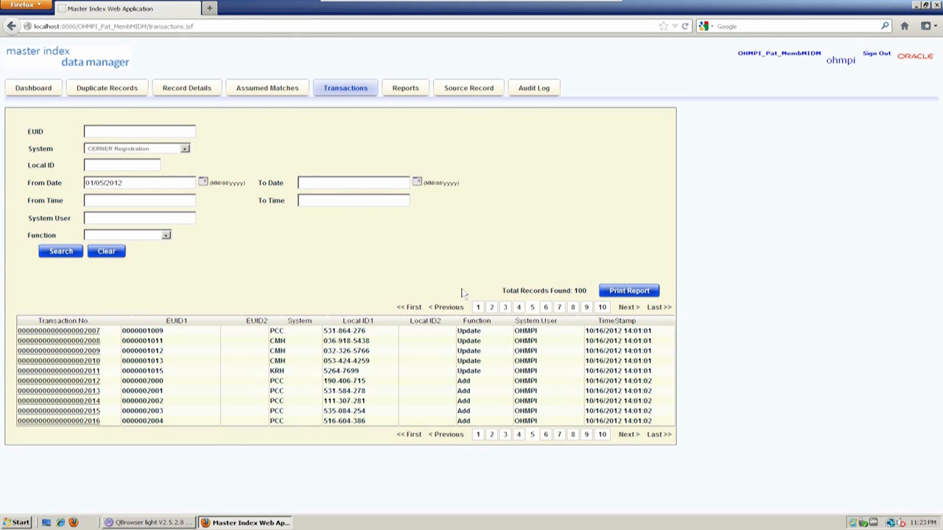
- Print a report of the CERNER Registration transactions, then close it
click(630, 296)
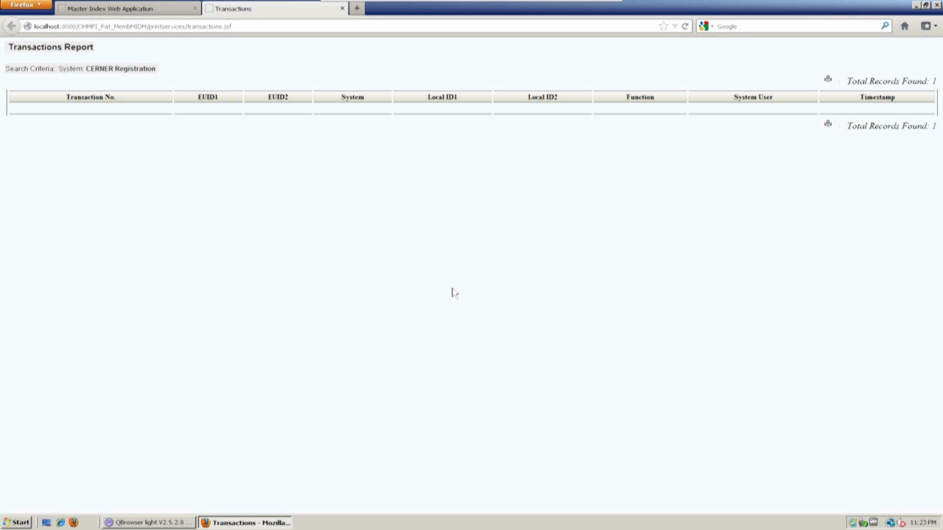
click(342, 9)
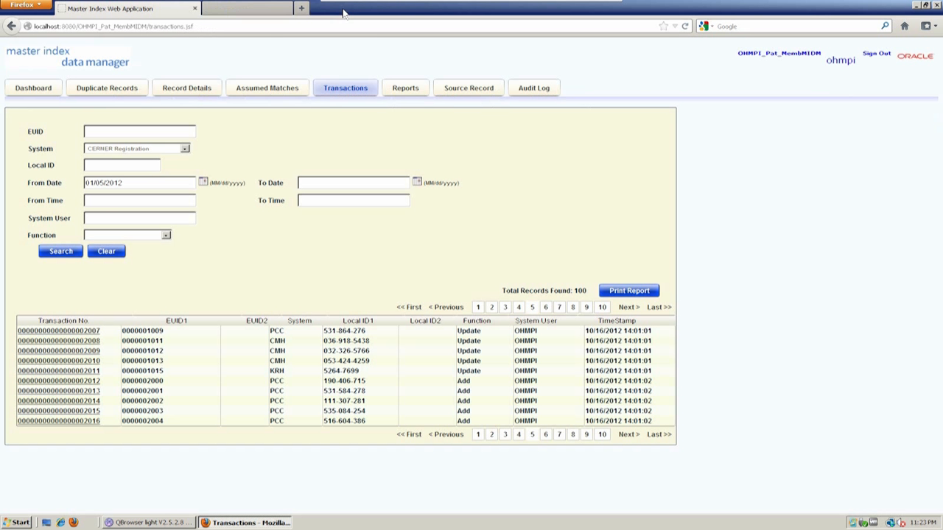
click(171, 149)
click(151, 157)
- Clear the System filter, set start date 01/06/2013, and review the 5-entry printed report
click(146, 152)
click(134, 158)
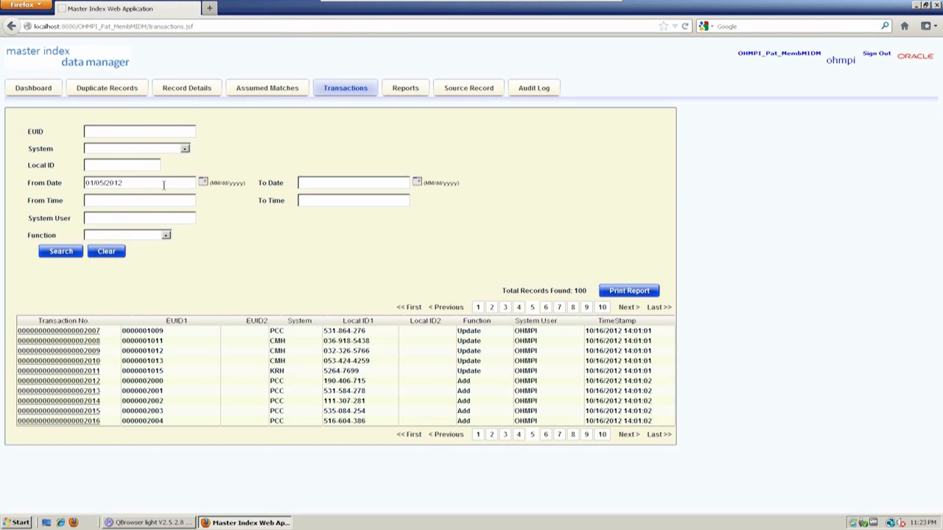
click(202, 182)
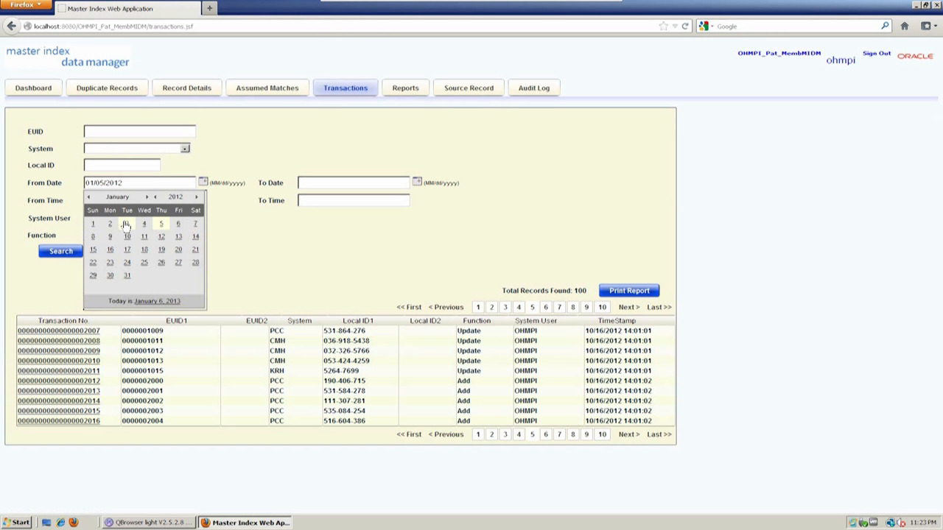
click(147, 302)
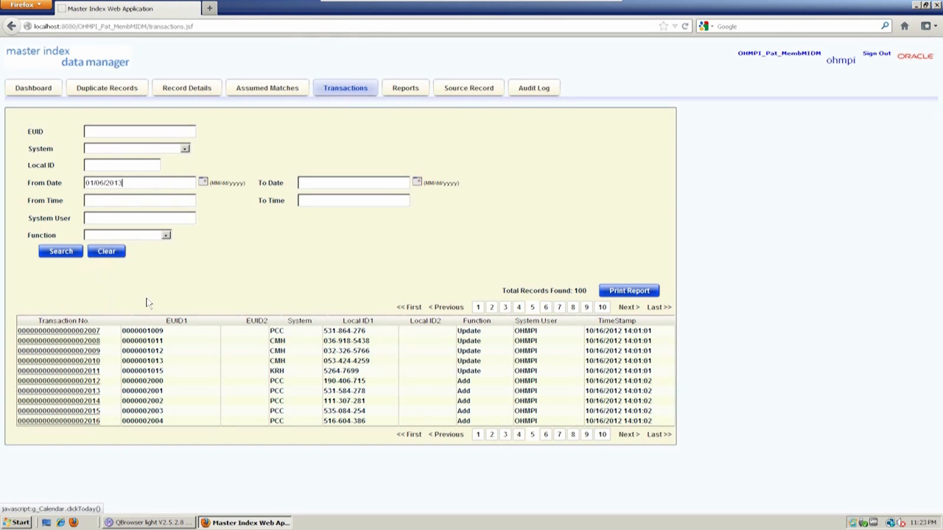
click(627, 290)
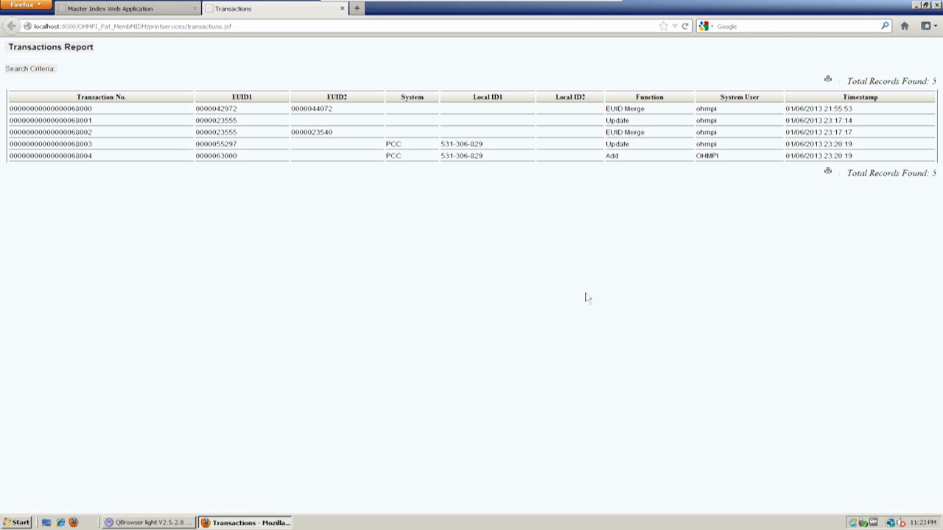
click(341, 9)
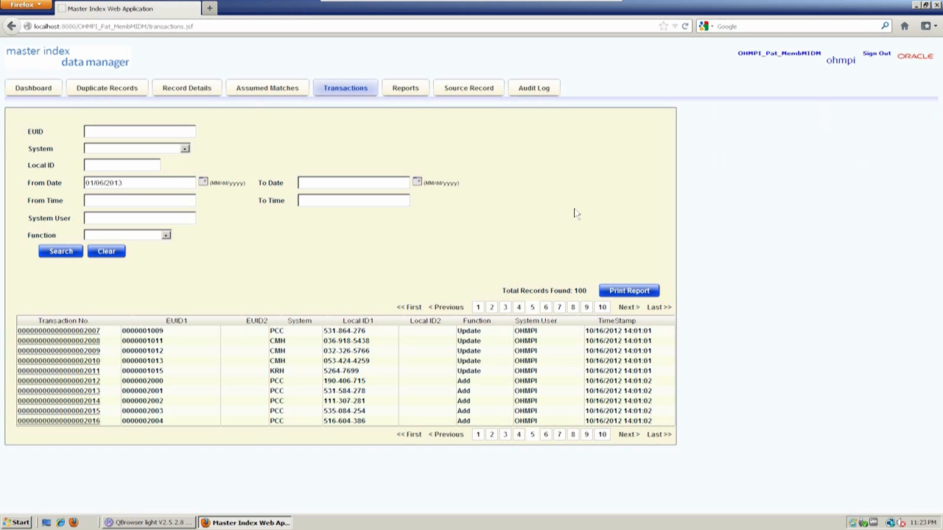
- Switch to the Audit Log search and view the Function dropdown's audit functions
click(532, 92)
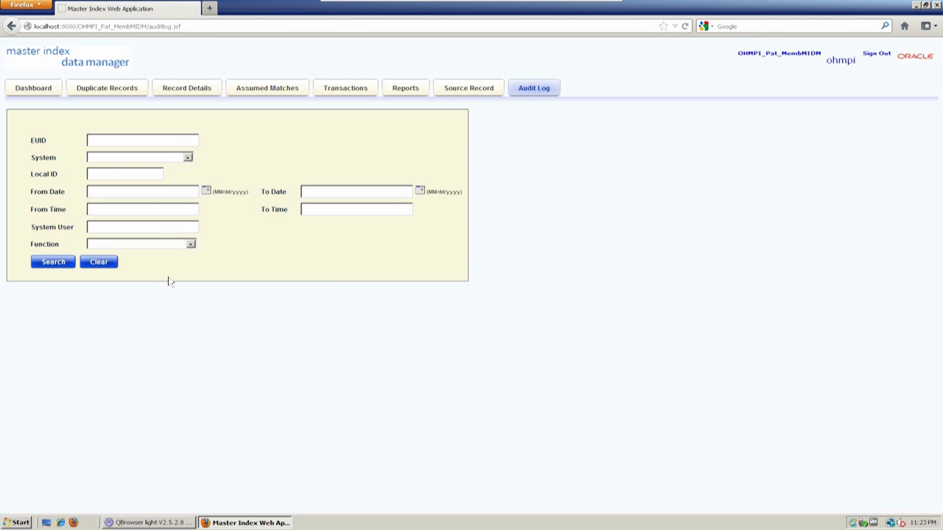
click(179, 245)
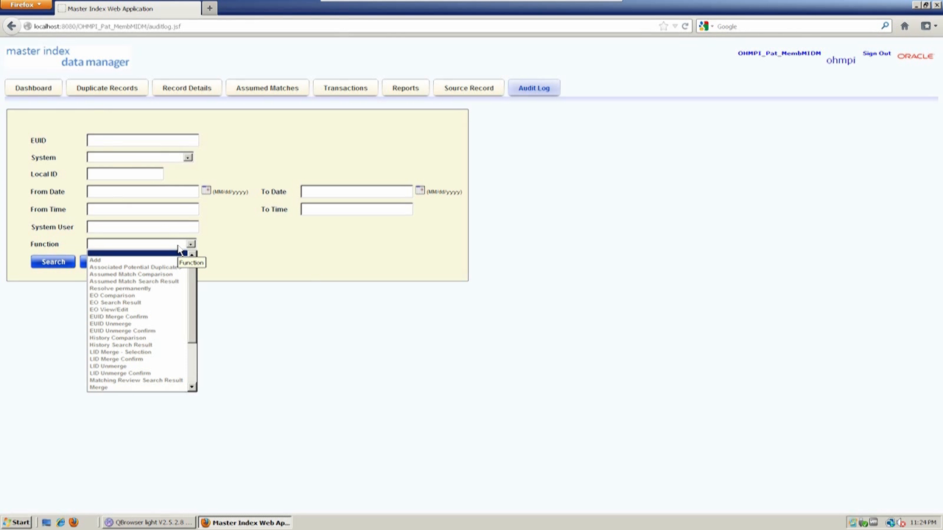
- Search the audit log with start date 01/06/2013 and no function filter
drag(193, 302, 196, 353)
click(243, 318)
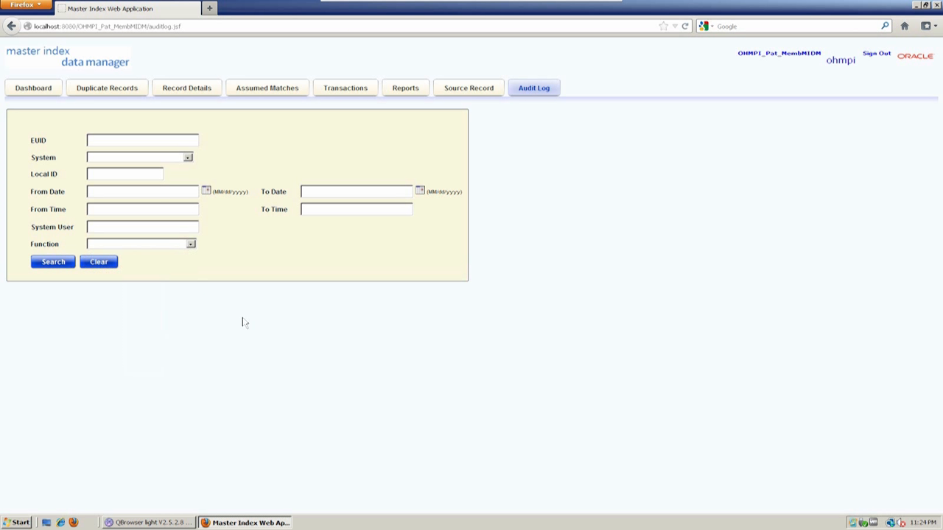
click(205, 191)
click(168, 311)
click(51, 265)
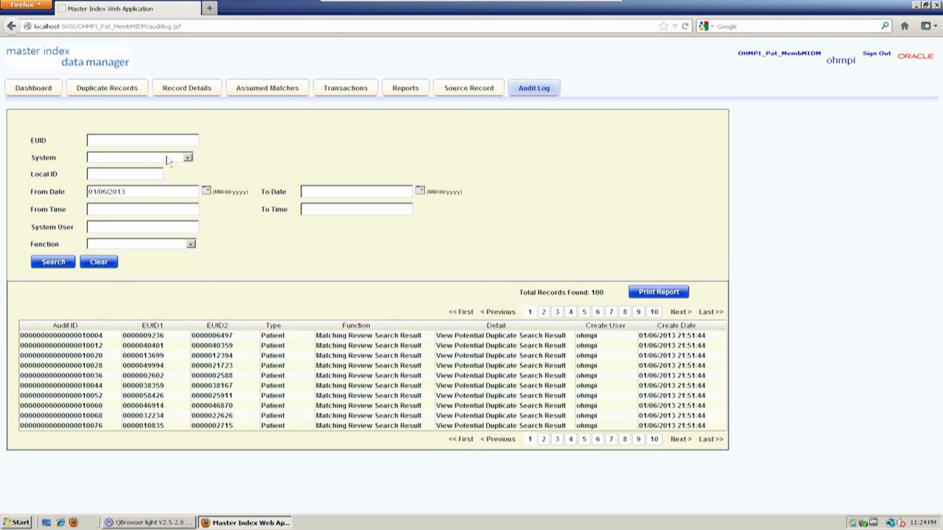
- Check the 100-record total and page through the audit results
double_click(597, 292)
click(595, 293)
click(542, 313)
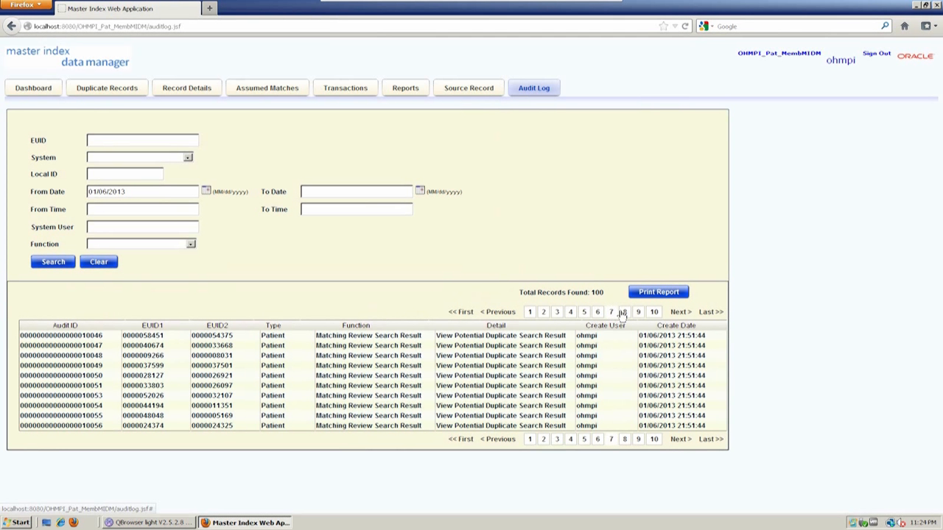
click(654, 312)
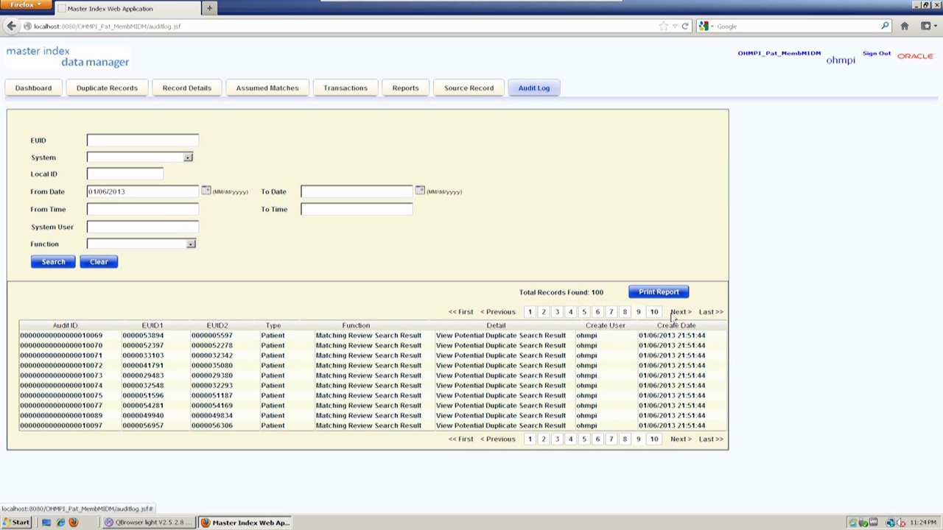
- Search the audit log for Merge function entries
click(182, 245)
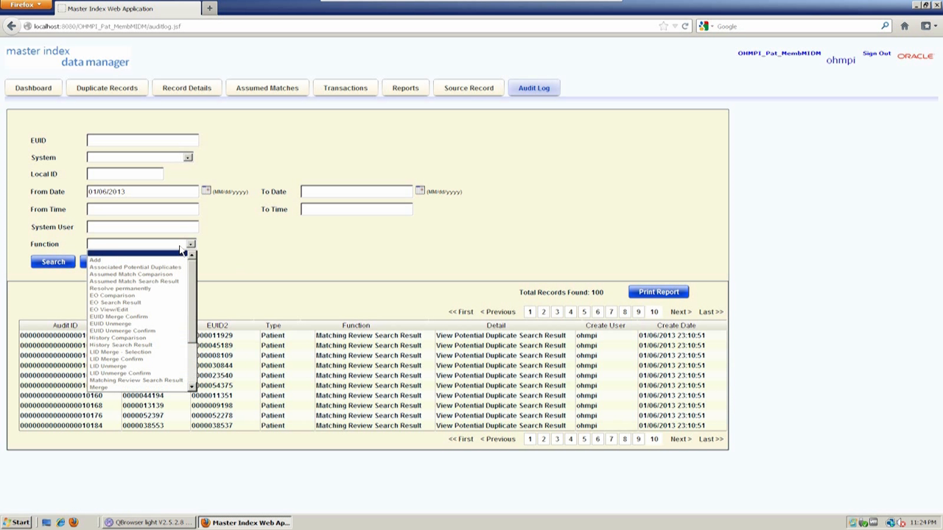
scroll(153, 361, down, 3)
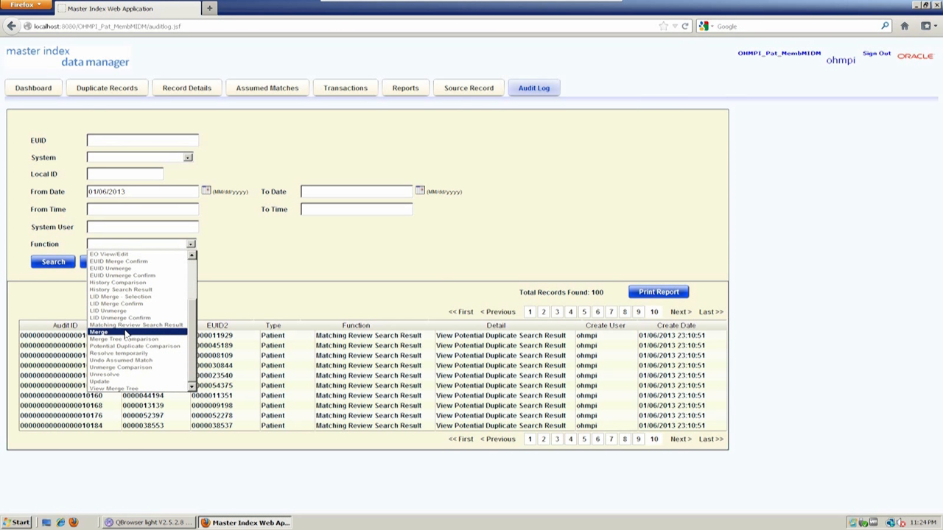
click(125, 333)
click(53, 262)
- Search for EUID Merge Confirm entries, finding 2, then go to Reports
click(114, 245)
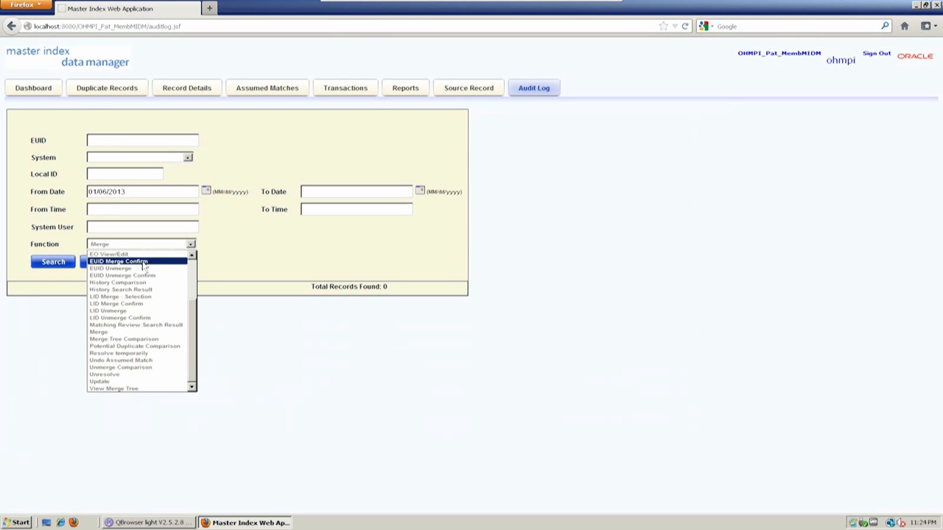
click(143, 262)
click(48, 263)
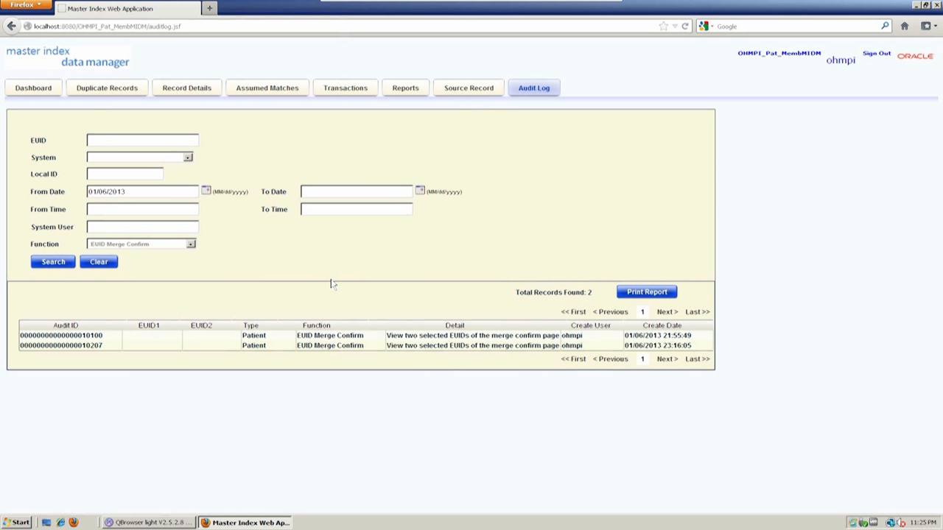
click(406, 88)
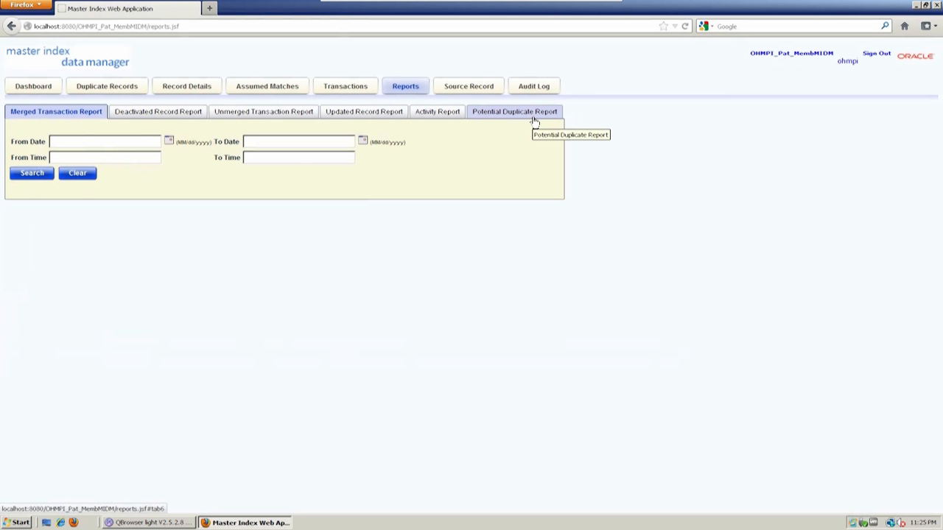
- Run the Merged Transaction Report from 01/06/2013, then rerun it from 01/05/2012
click(169, 142)
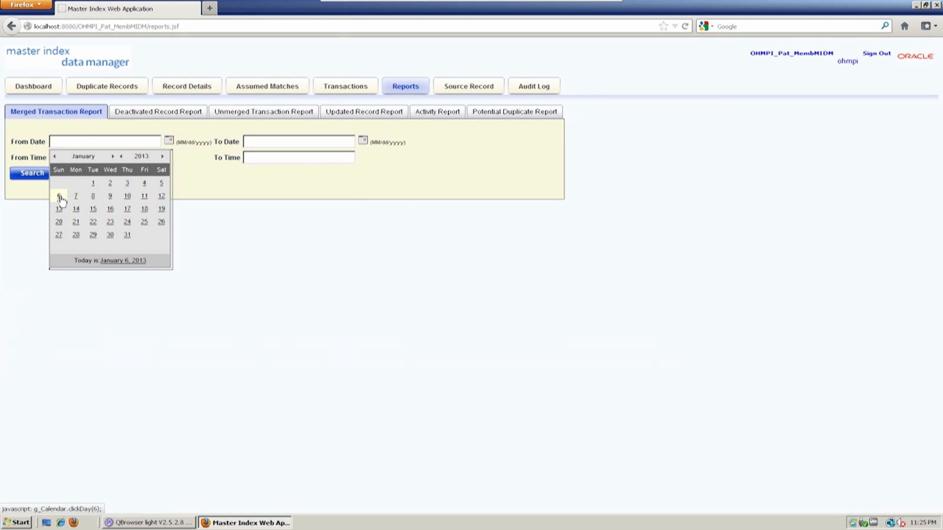
click(61, 197)
click(39, 174)
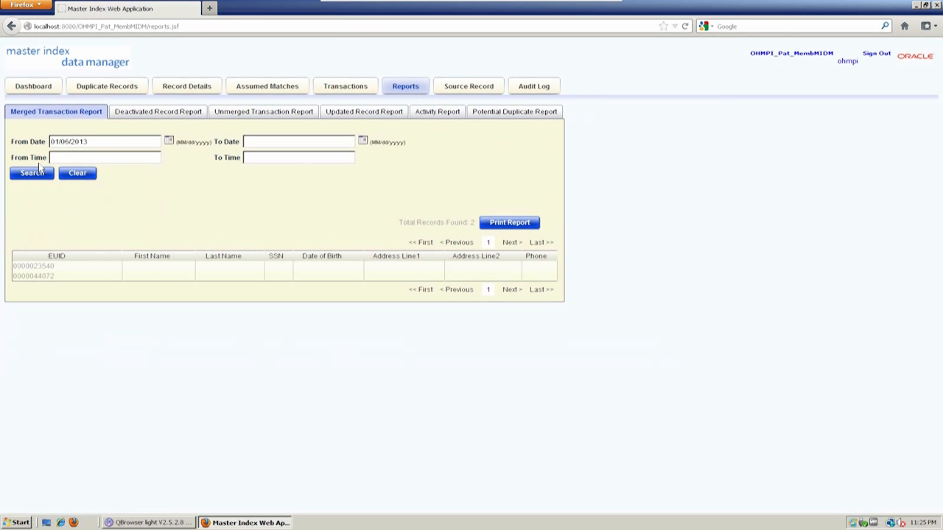
click(104, 143)
click(168, 141)
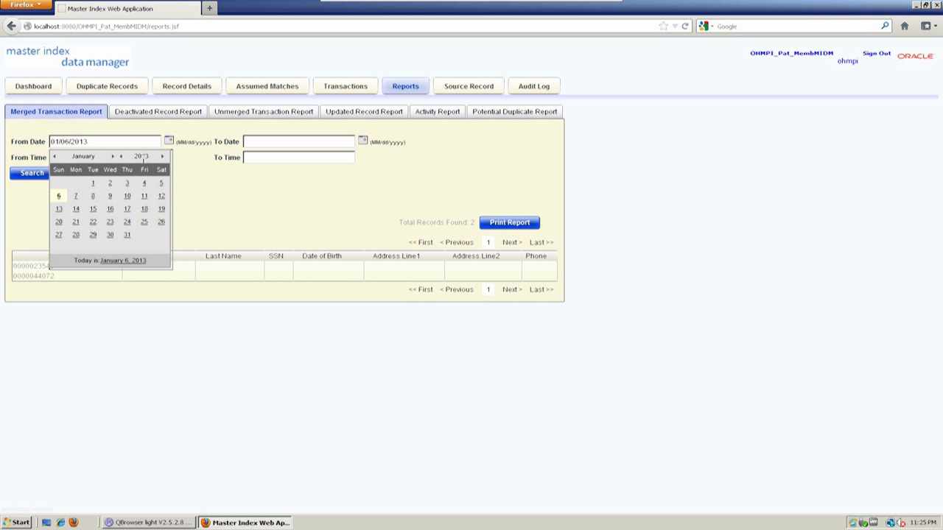
click(122, 156)
click(126, 182)
click(32, 173)
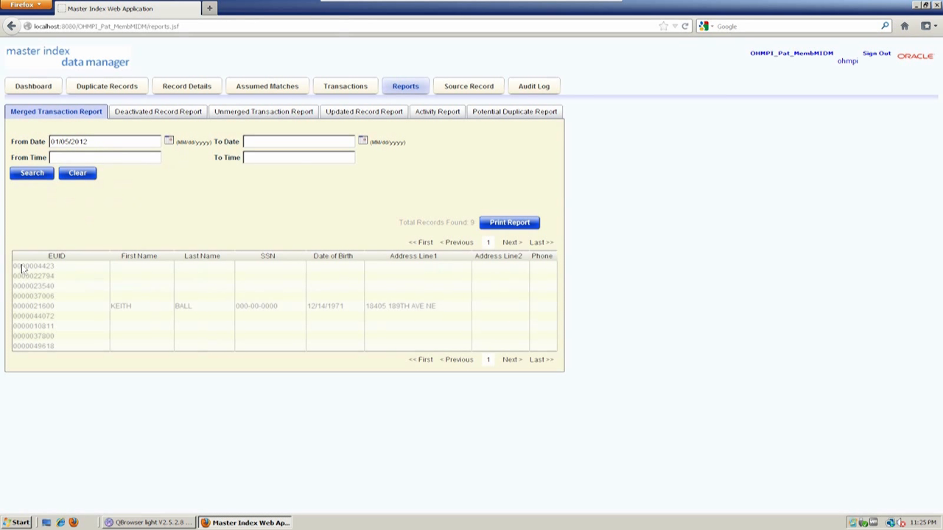
- Inspect the first merged record's name and EUID, then open the Deactivated Record Report
double_click(131, 311)
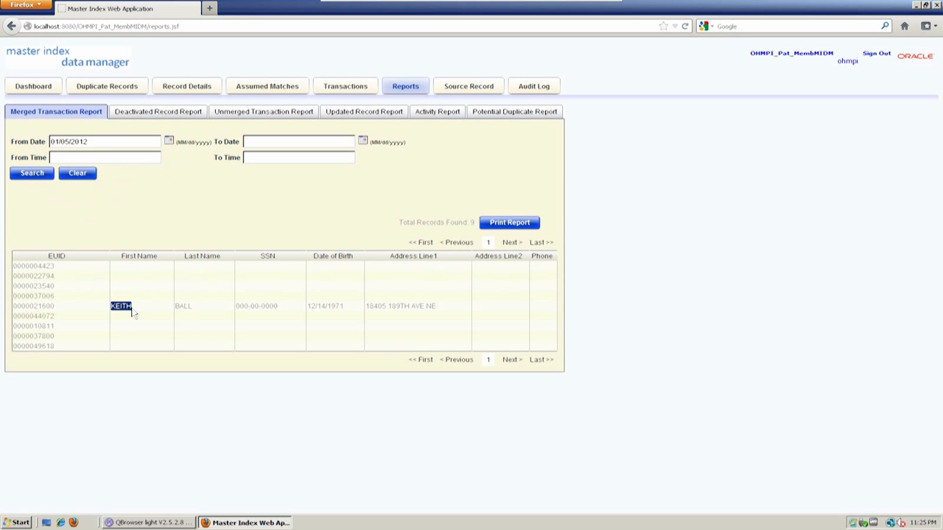
double_click(25, 308)
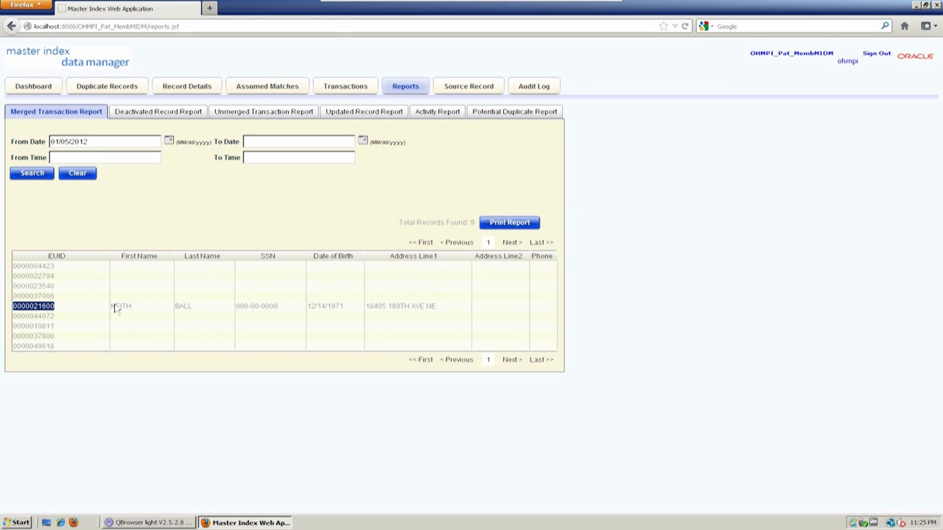
double_click(37, 309)
click(37, 311)
click(177, 114)
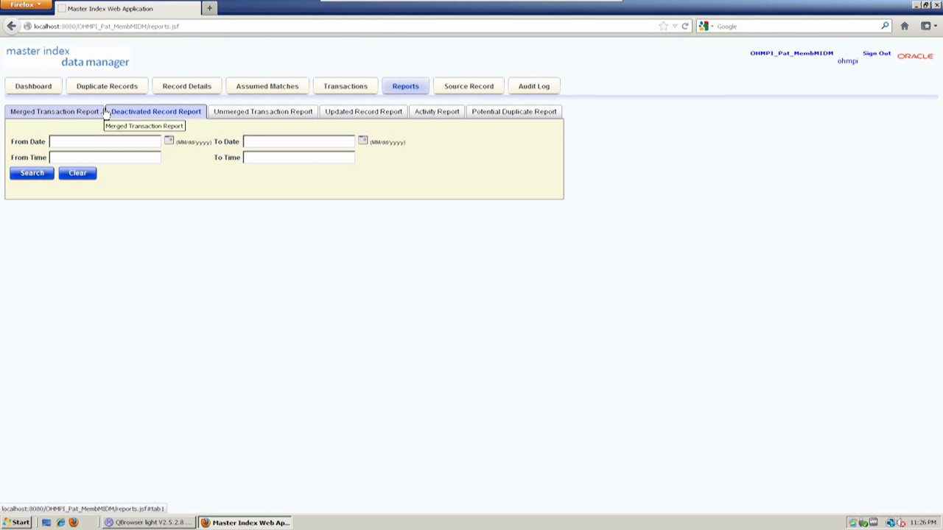
- Run the Unmerged Transaction Report with start date 01/06/2013
click(279, 111)
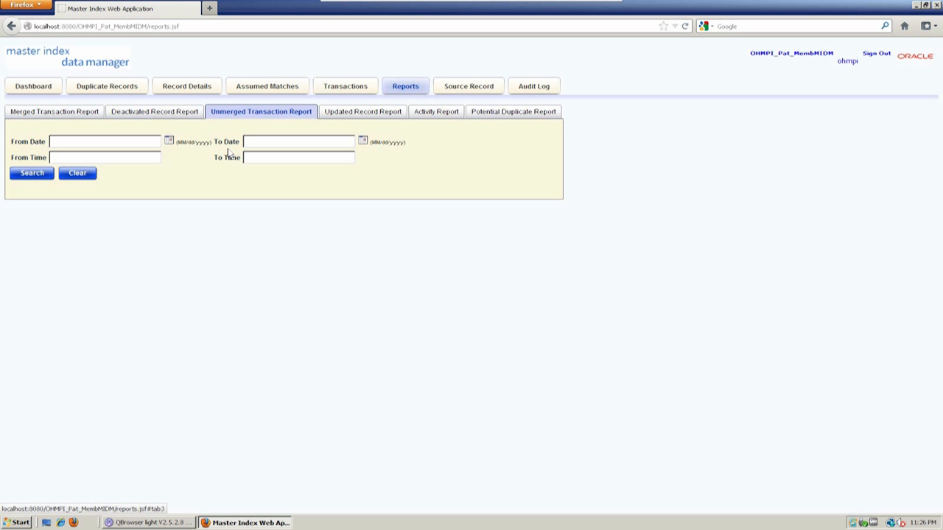
click(169, 142)
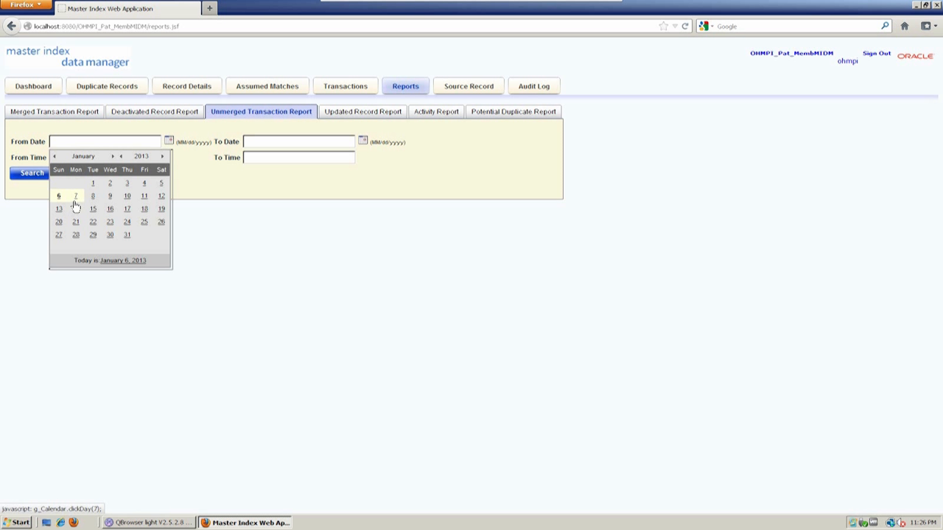
click(59, 196)
click(33, 173)
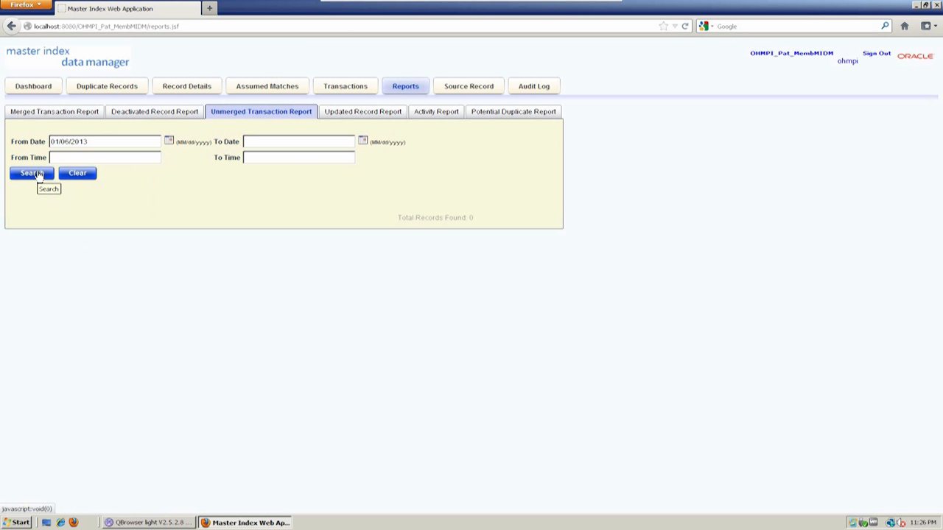
- Rerun it from 01/01/2011, finding 1 record, then open the Updated Record Report
click(168, 140)
click(100, 182)
click(124, 146)
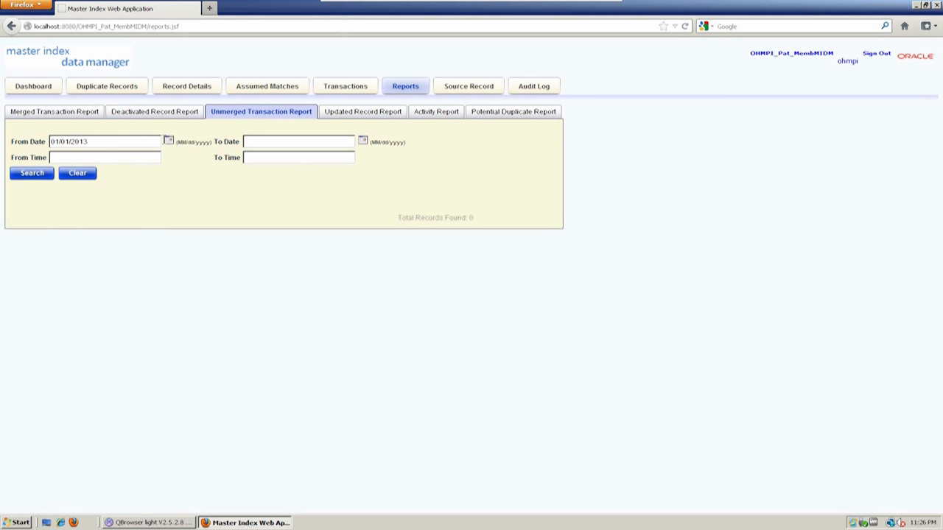
key(BackSpace)
text(1)
click(33, 173)
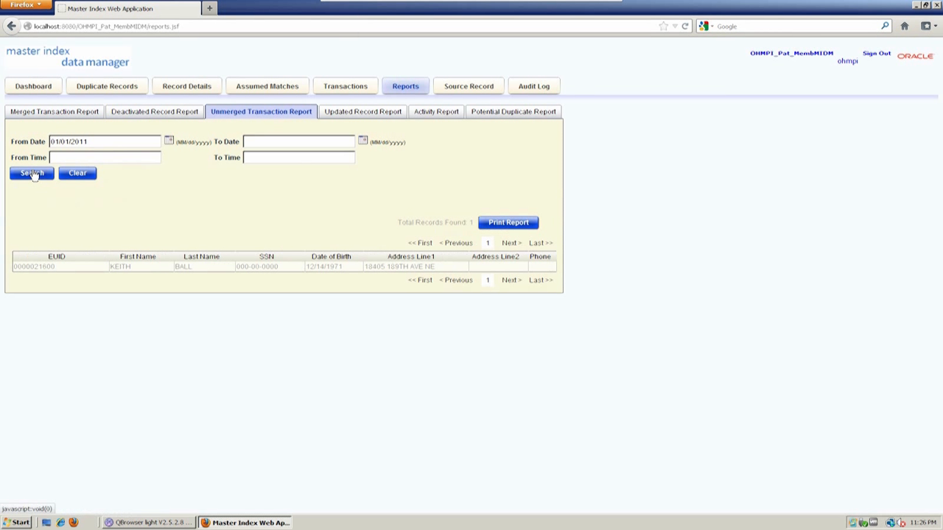
click(362, 116)
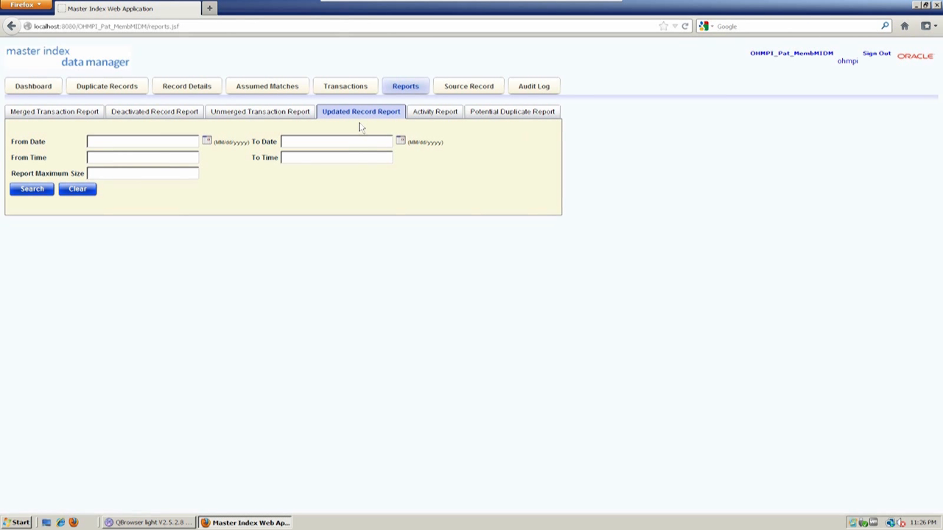
- Run the Activity Report as Yearly Activity for 2012
click(446, 111)
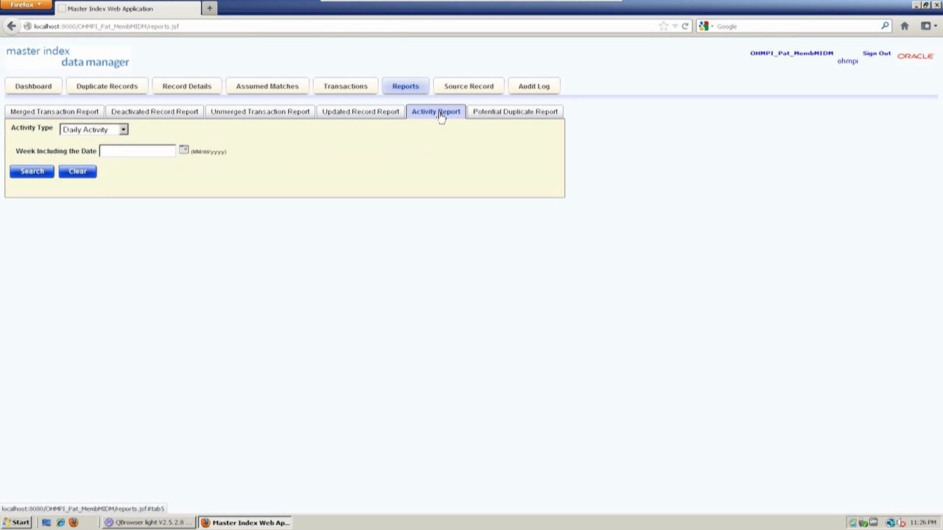
click(107, 131)
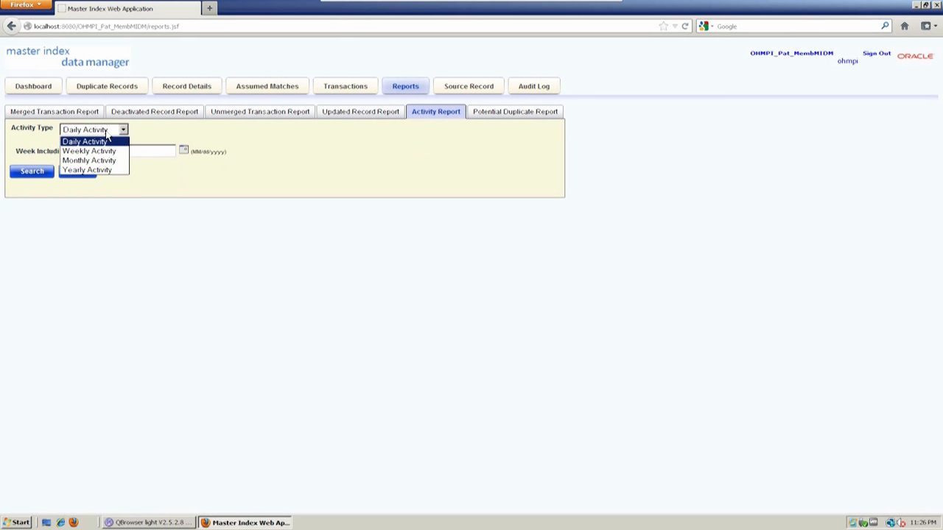
click(109, 161)
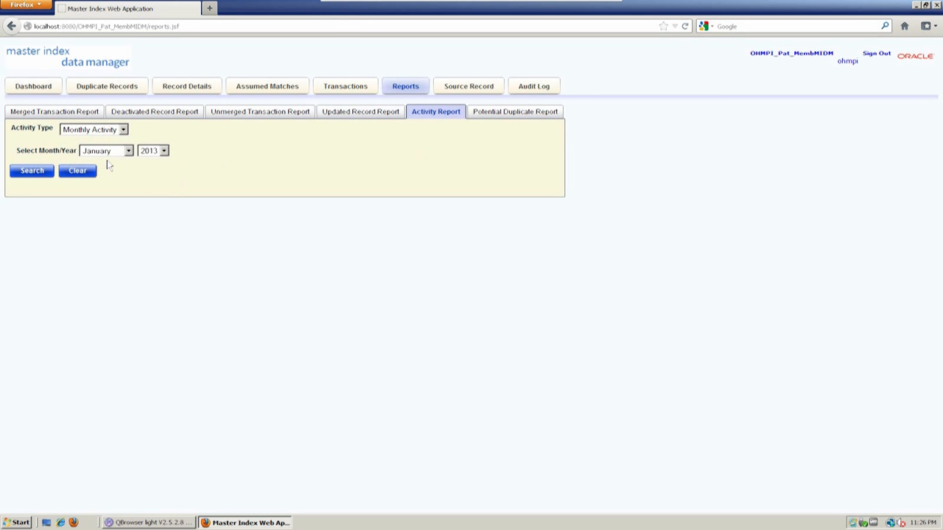
click(109, 131)
click(93, 170)
click(79, 151)
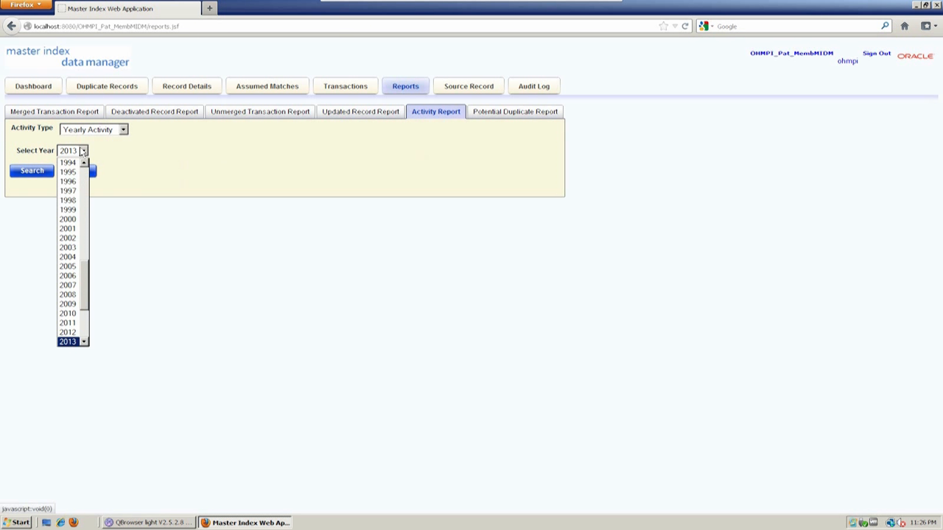
click(67, 332)
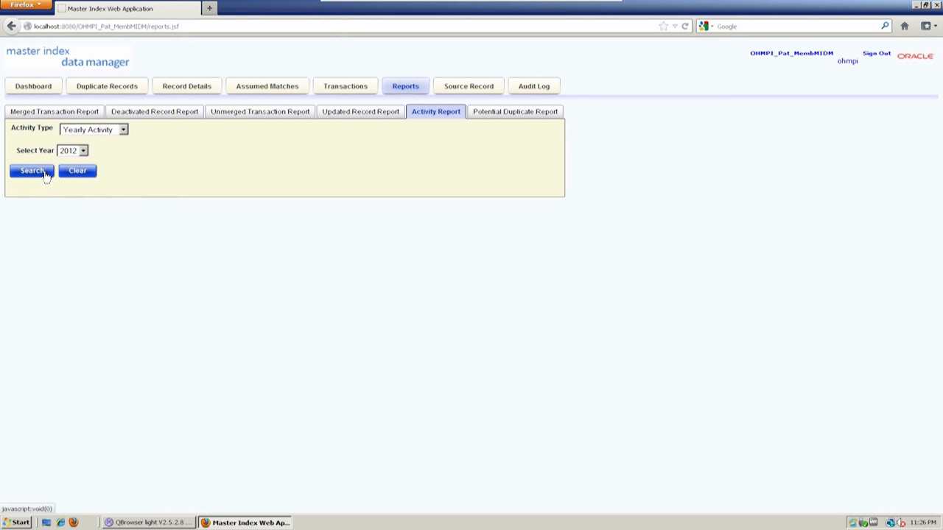
click(41, 173)
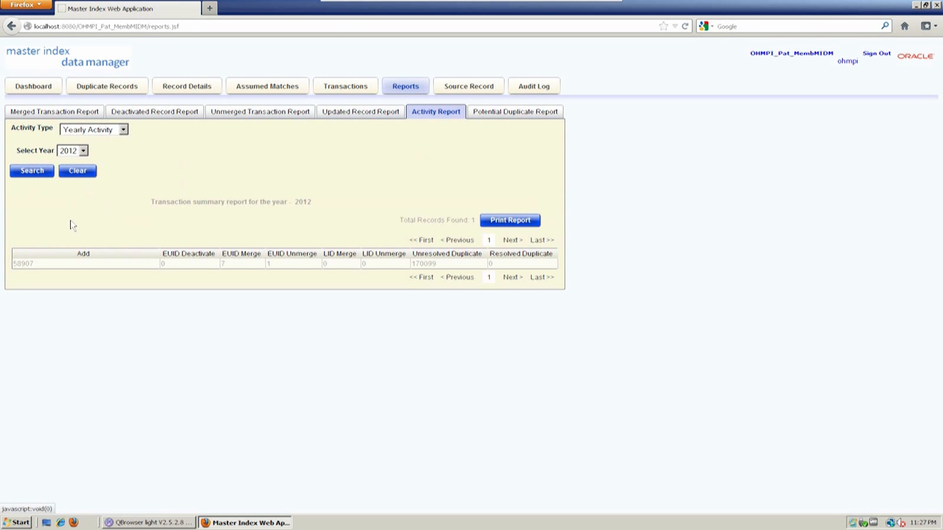
- Review the 58907 adds and 170099 unresolved duplicates, then open Potential Duplicate Report
double_click(23, 264)
click(26, 271)
double_click(25, 267)
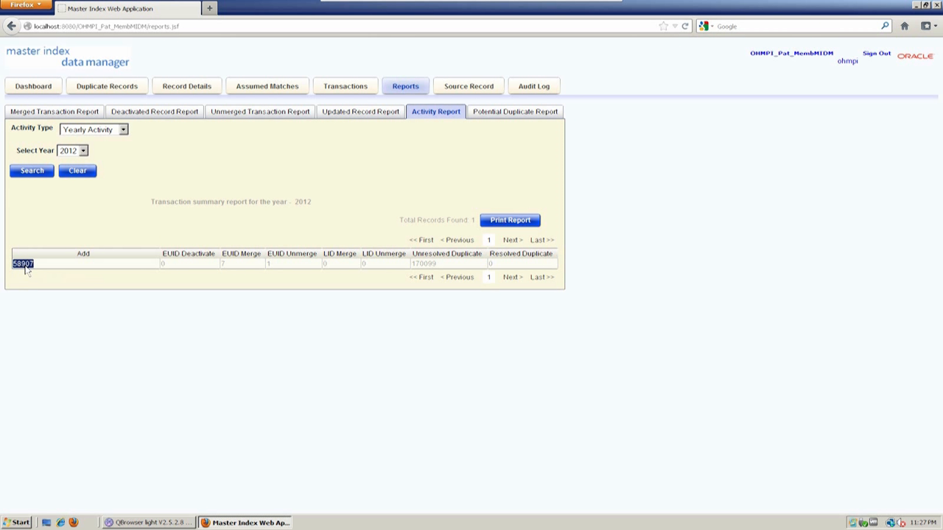
double_click(423, 265)
double_click(291, 201)
click(67, 132)
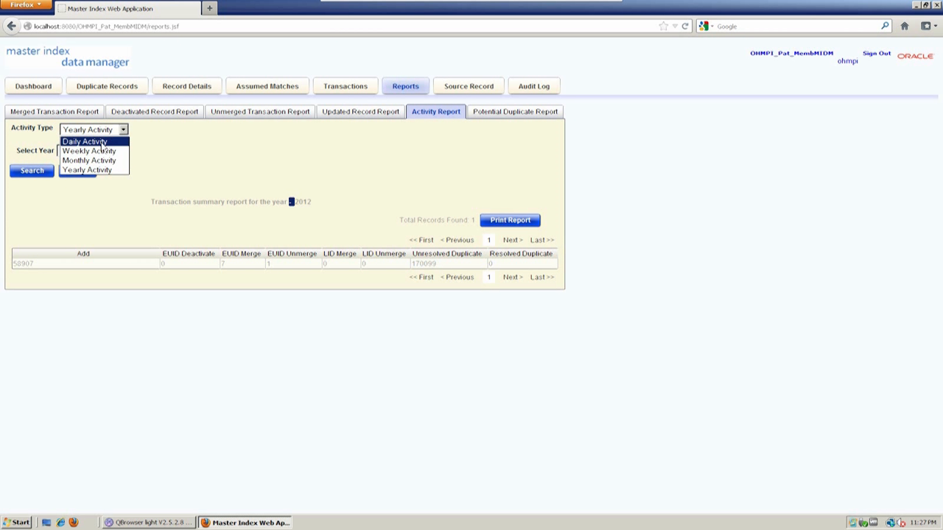
click(177, 144)
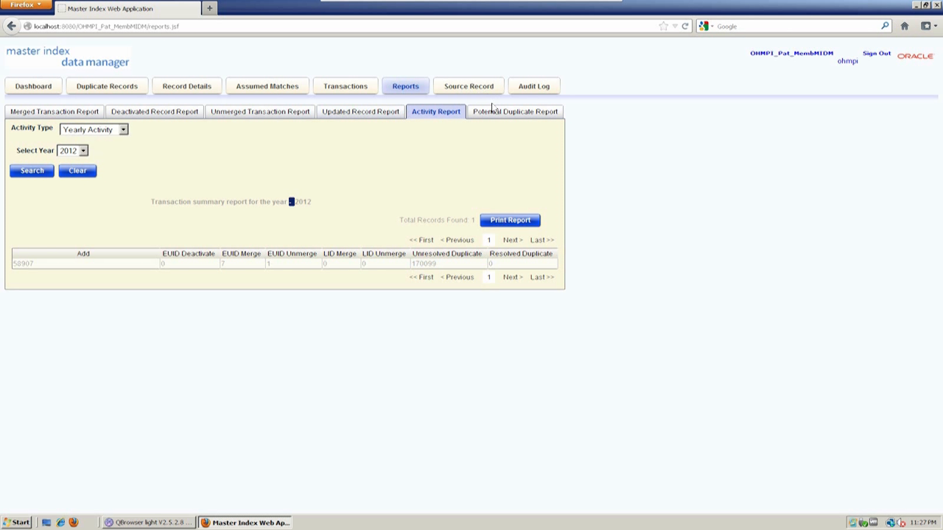
click(493, 115)
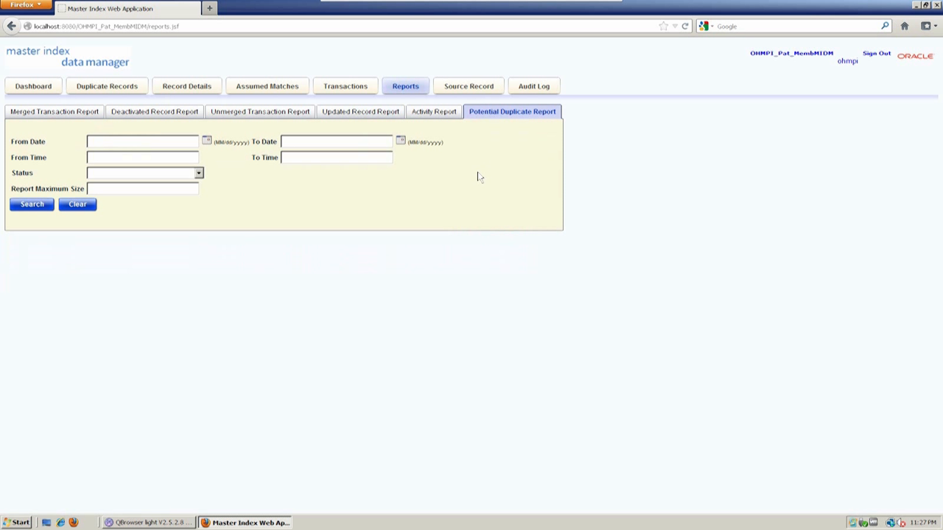
- Go to the Source Record page with its System and Local ID search
click(456, 89)
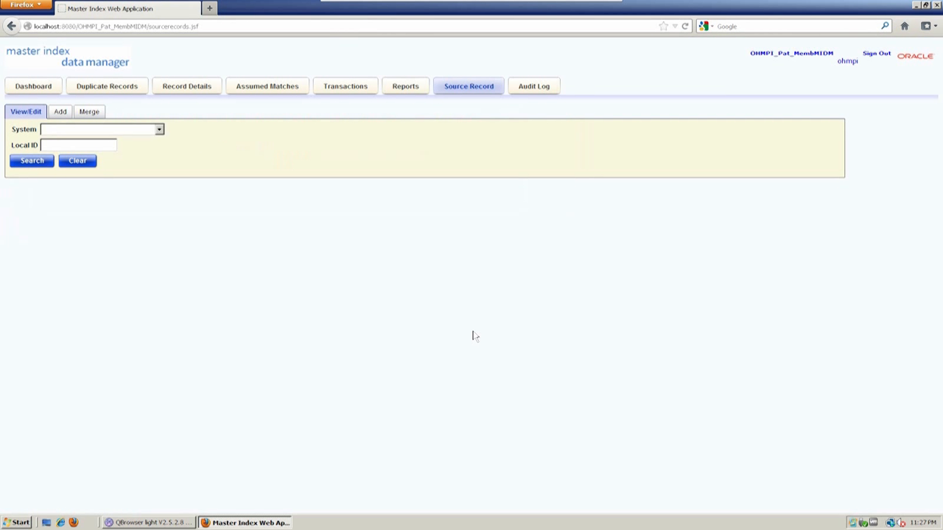
- Start adding a source record for CERNER Registration and enter a local ID
click(60, 112)
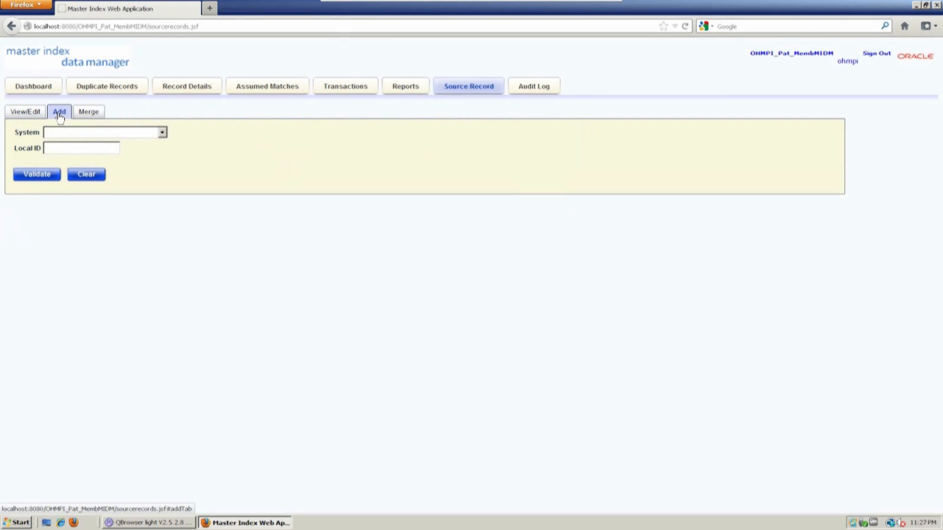
click(70, 134)
click(71, 163)
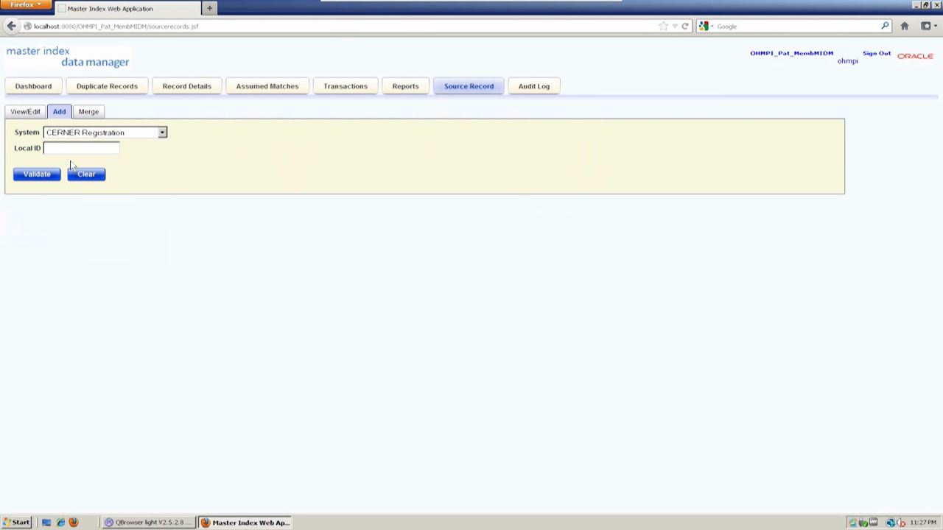
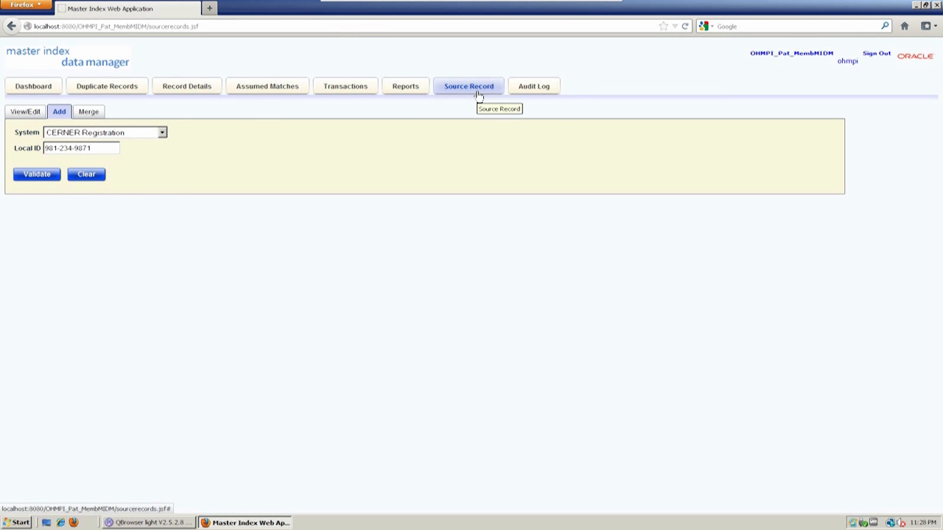
- Replace the local ID with a different one and validate it
click(160, 134)
click(205, 138)
click(50, 151)
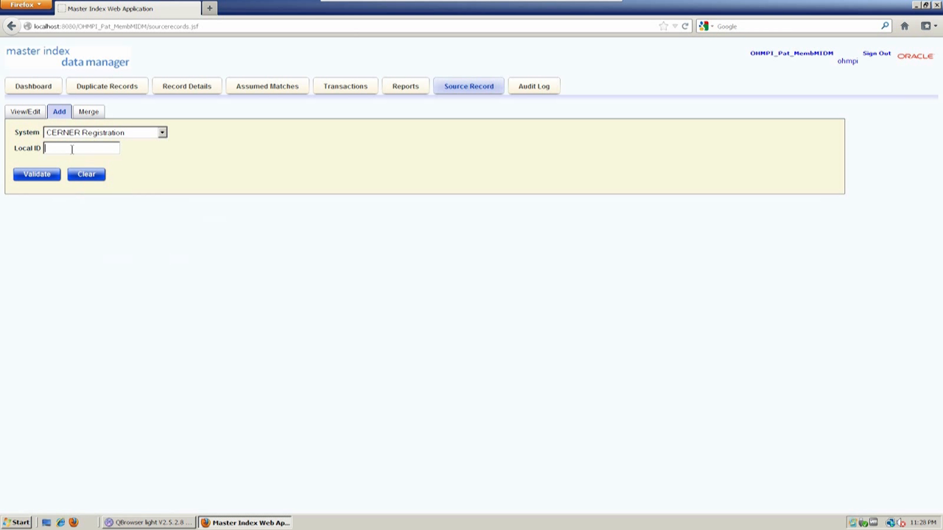
click(30, 178)
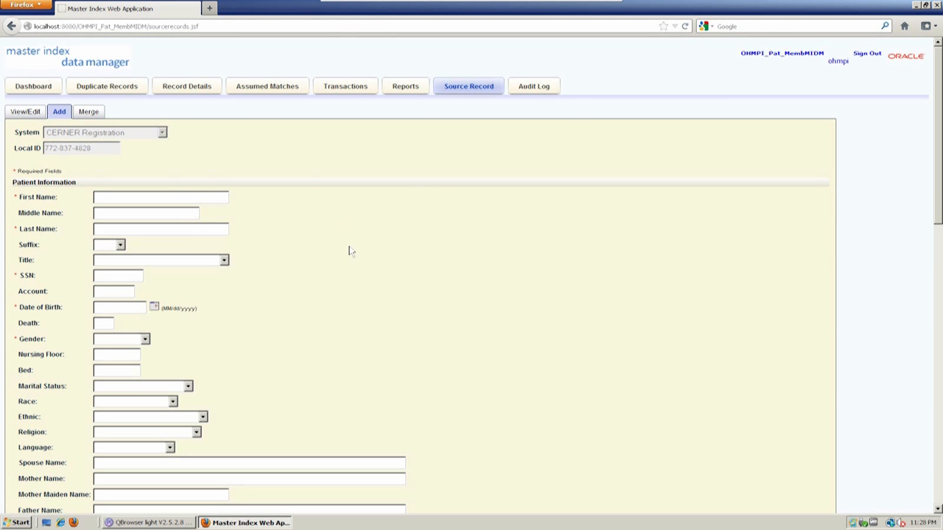
- Add a HOME-type address to the new source record, then go to PowerPoint slide 12, 'Record Matching'
scroll(351, 251, down, 2)
drag(940, 167, 939, 387)
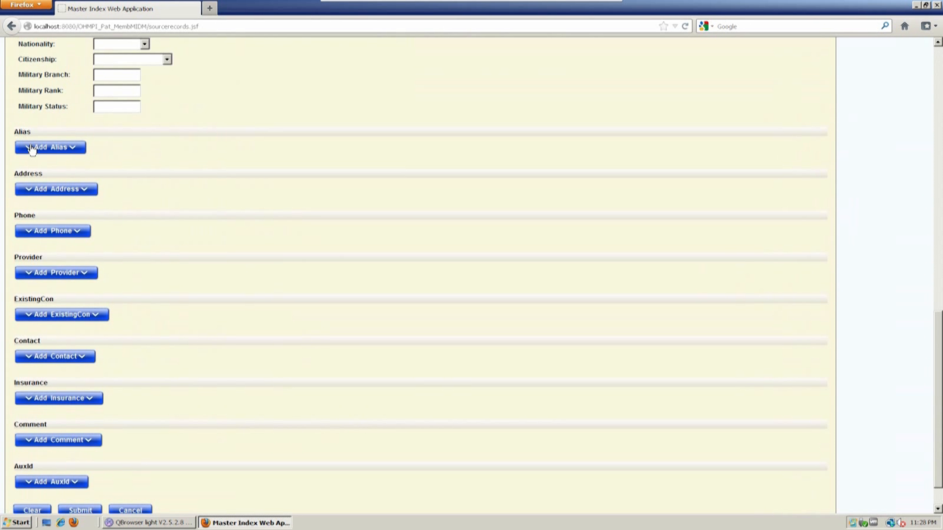
click(46, 190)
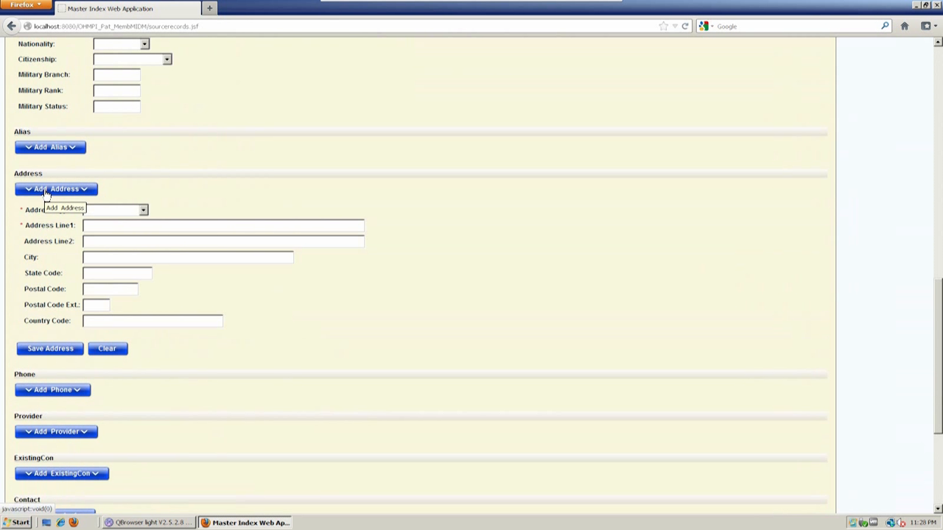
click(121, 211)
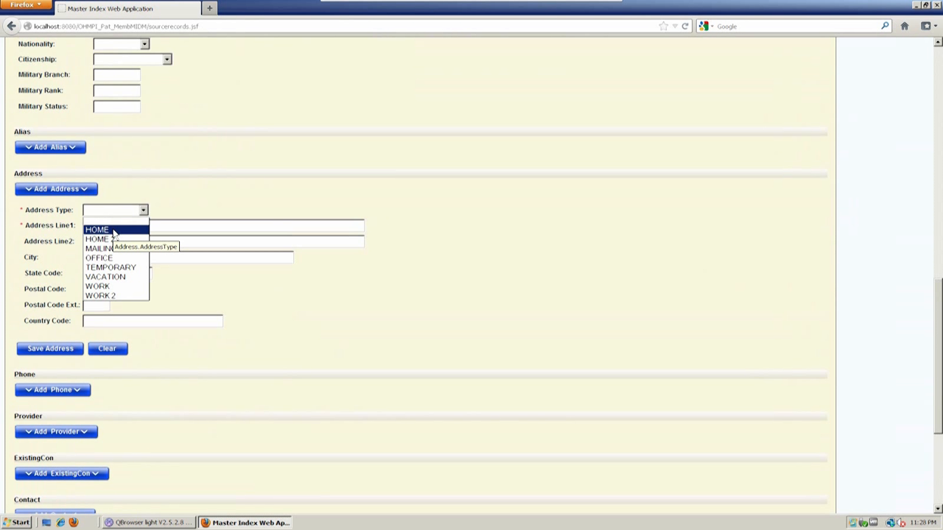
click(114, 232)
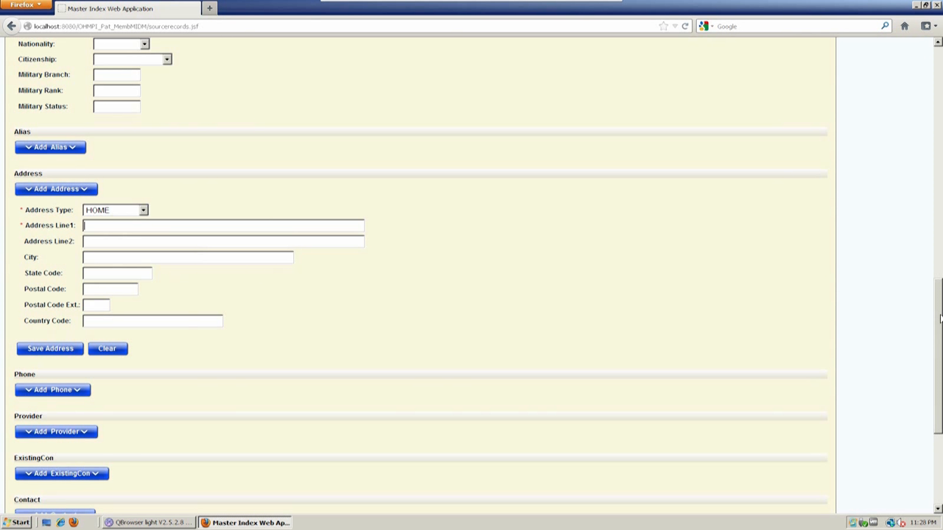
drag(940, 319, 940, 84)
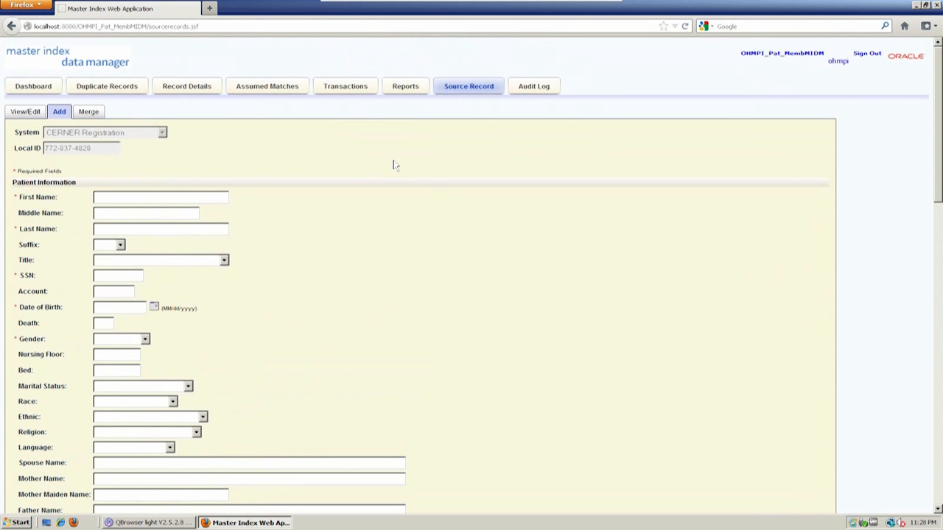
click(598, 6)
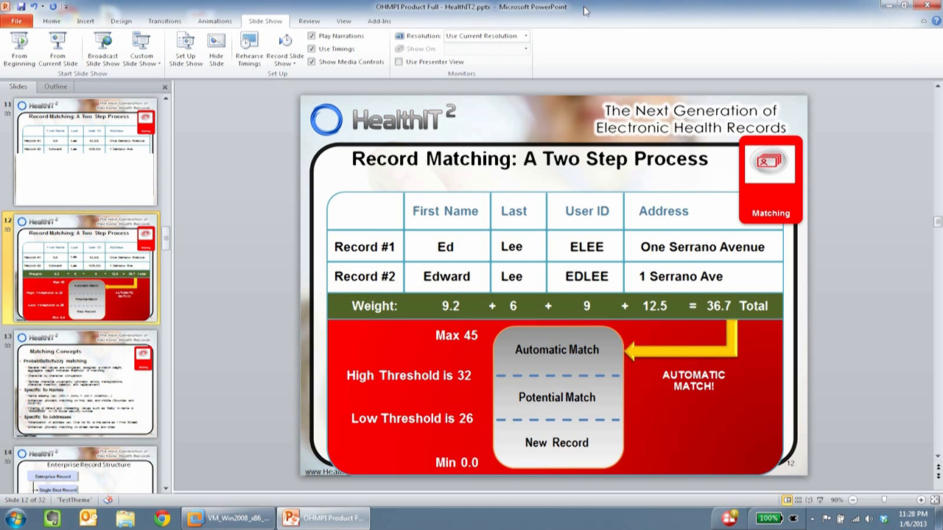